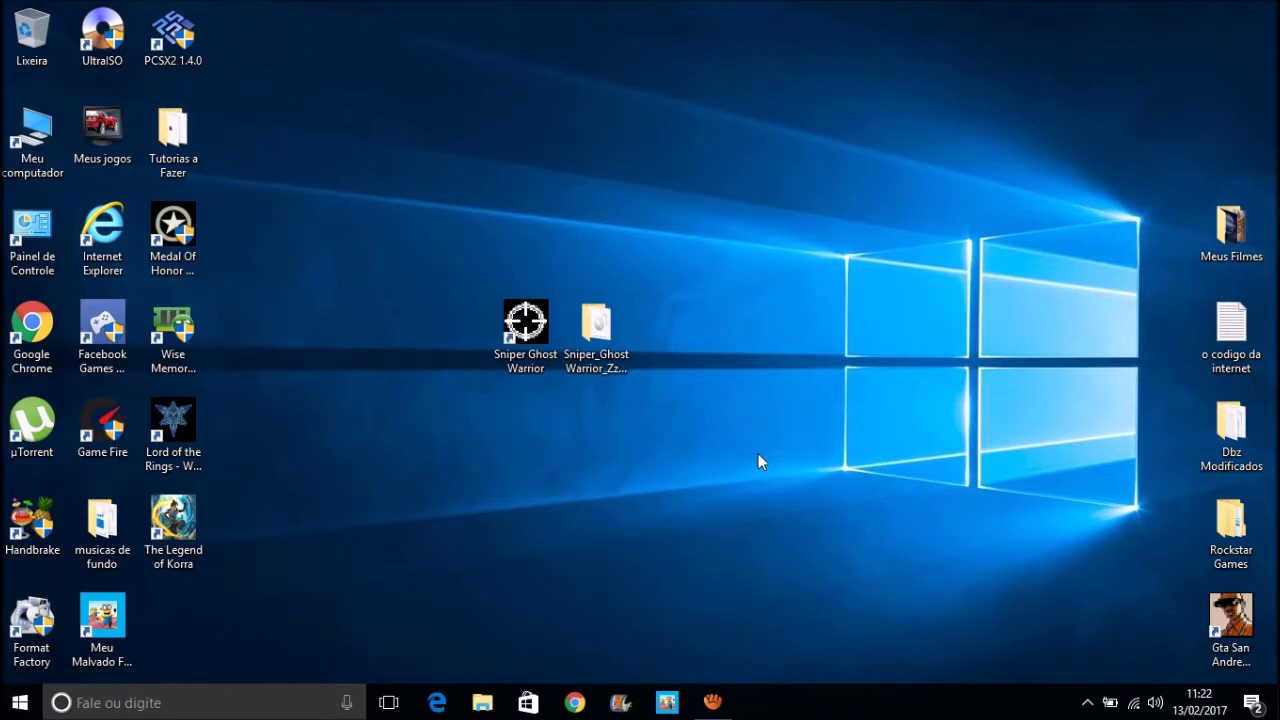
drag(758, 455, 380, 194)
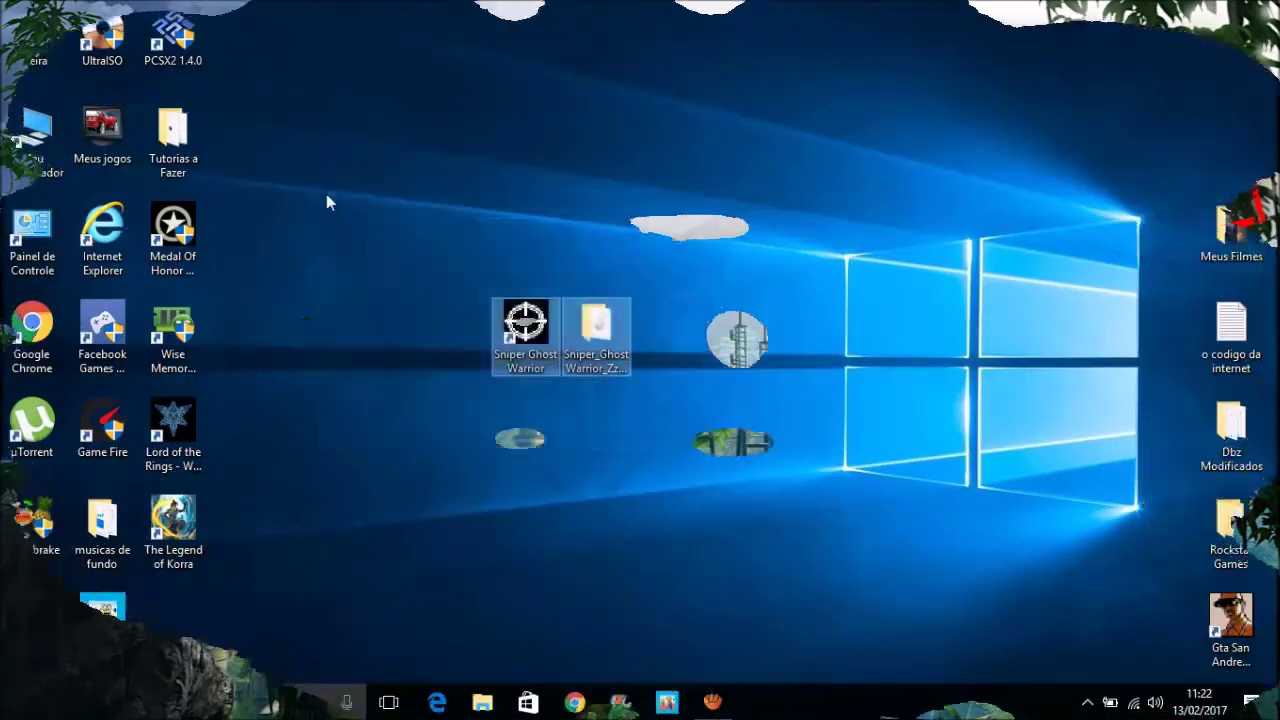
mouse_move(326, 194)
mouse_down()
mouse_move(775, 493)
mouse_move(357, 170)
mouse_move(831, 568)
mouse_move(500, 271)
mouse_move(352, 94)
mouse_move(743, 544)
mouse_move(303, 129)
mouse_move(806, 558)
mouse_move(452, 262)
mouse_up()
click(328, 87)
drag(594, 323, 636, 338)
click(594, 323)
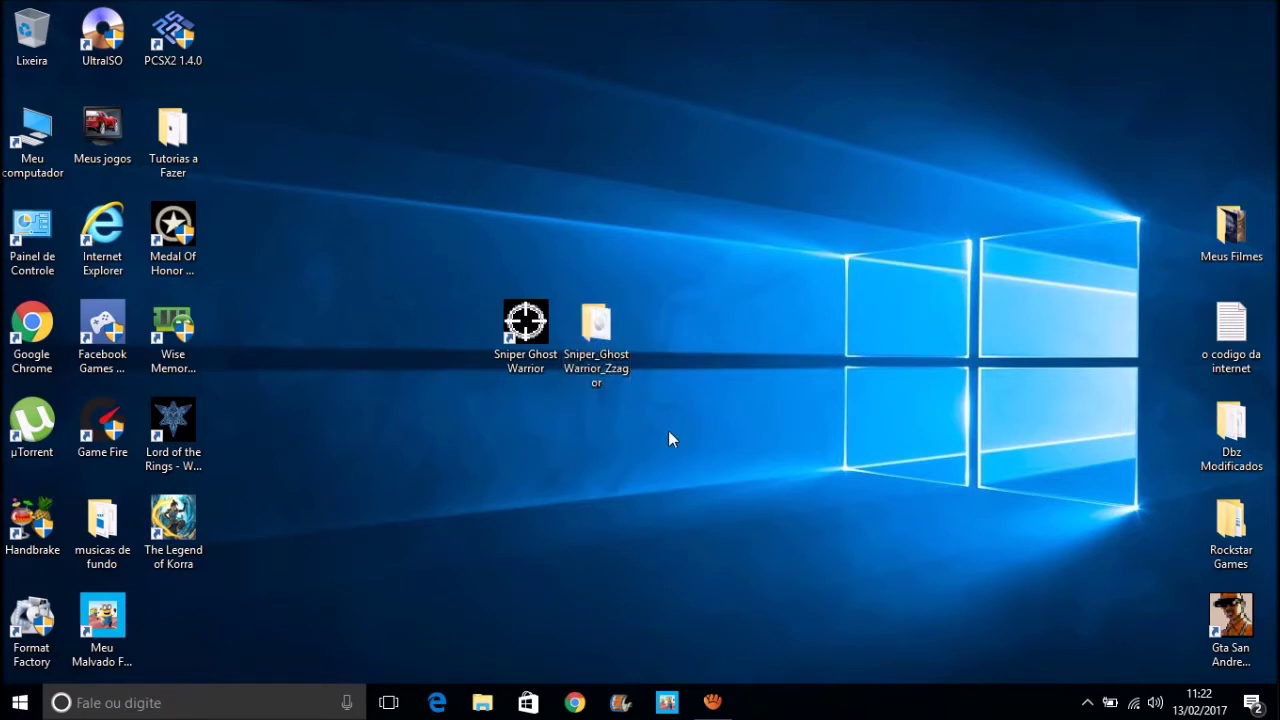
Open the Sniper_Ghost Warrior_Zzagor folder on the desktop and mount the disk image inside it
mouse_move(579, 387)
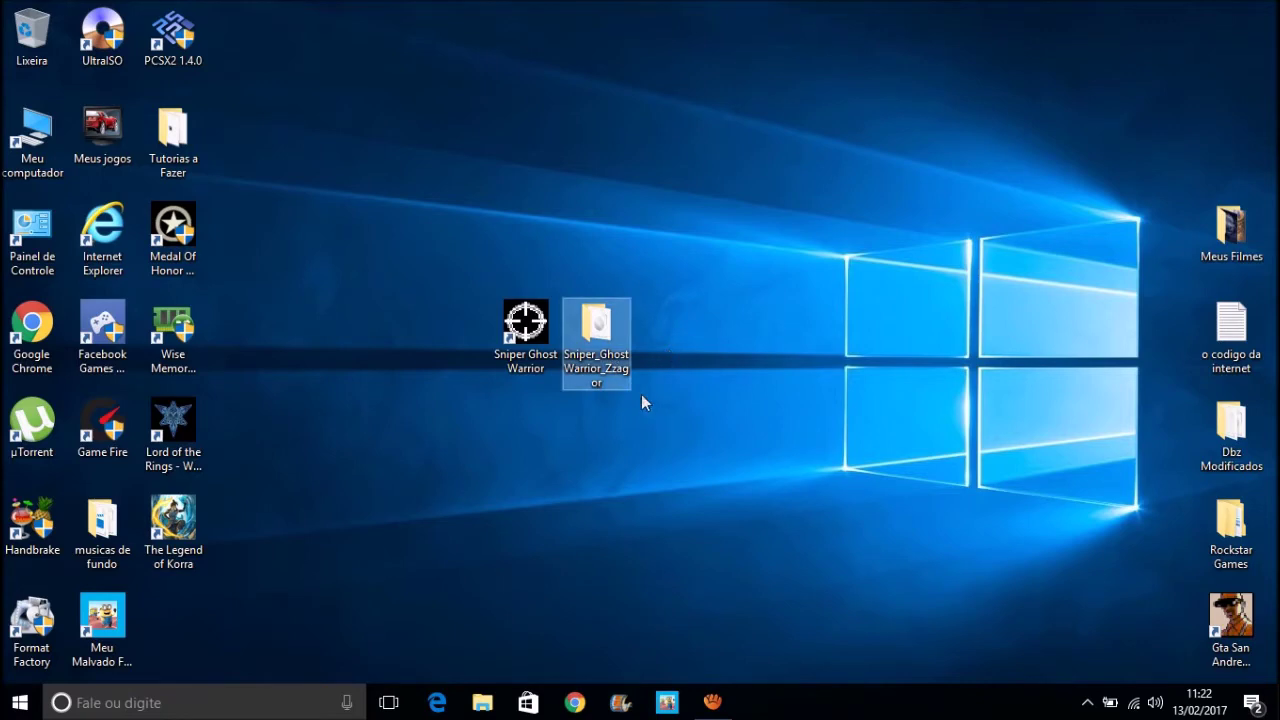
double_click(590, 345)
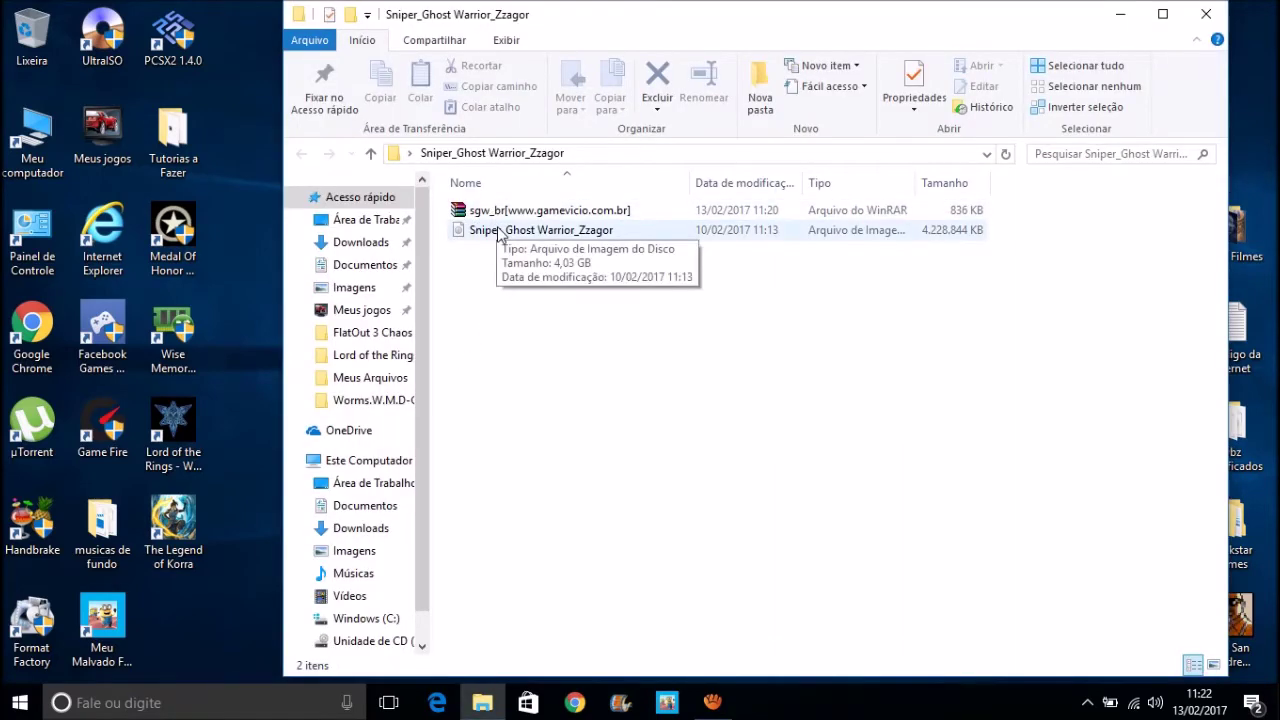
click(512, 236)
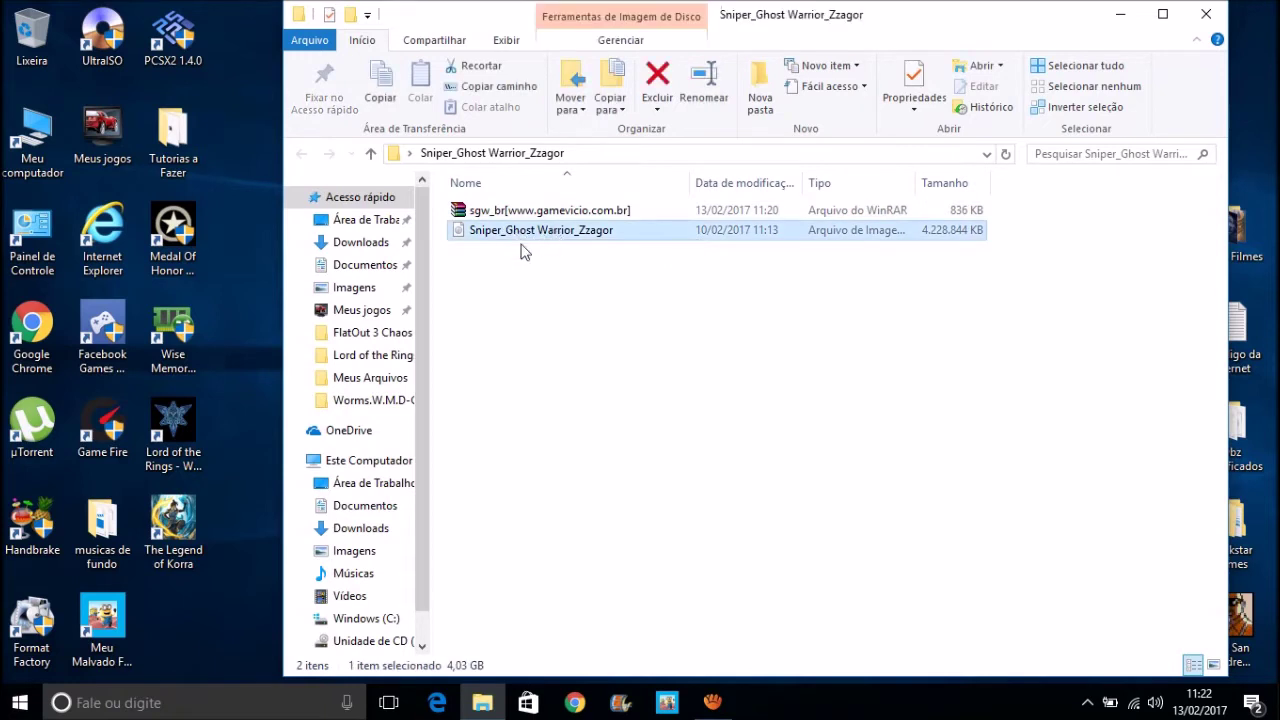
click(560, 310)
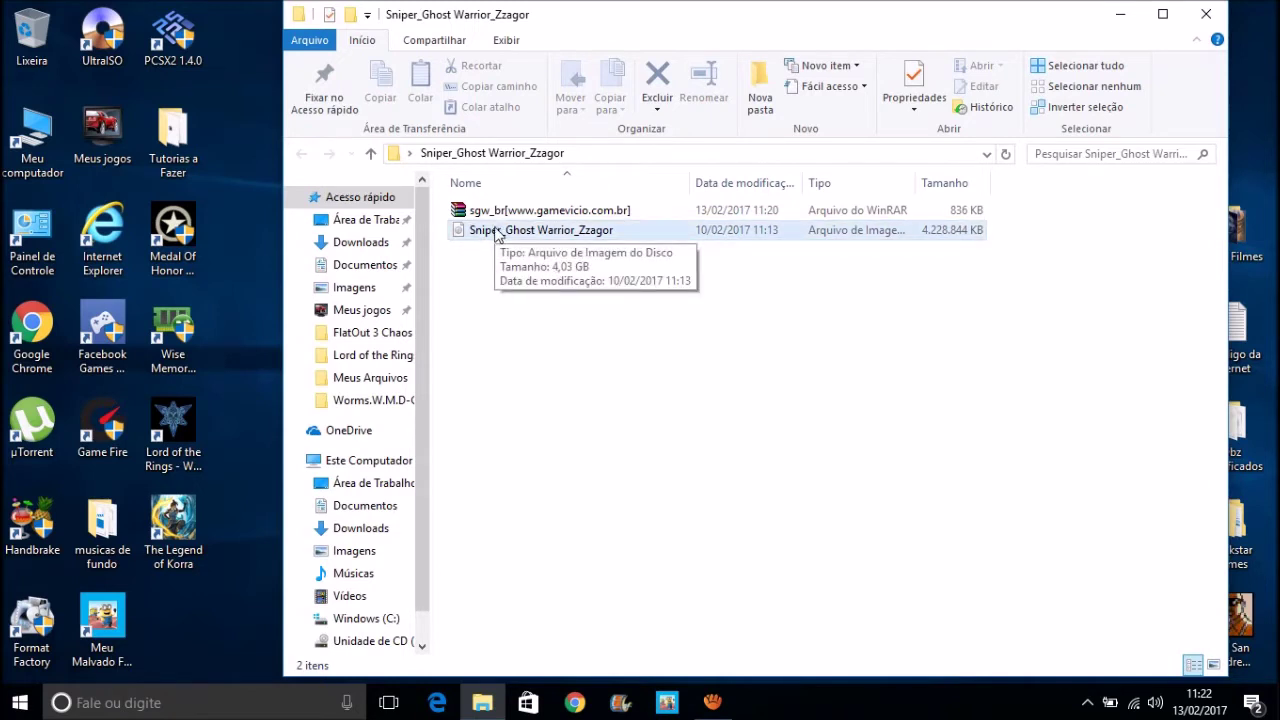
double_click(496, 231)
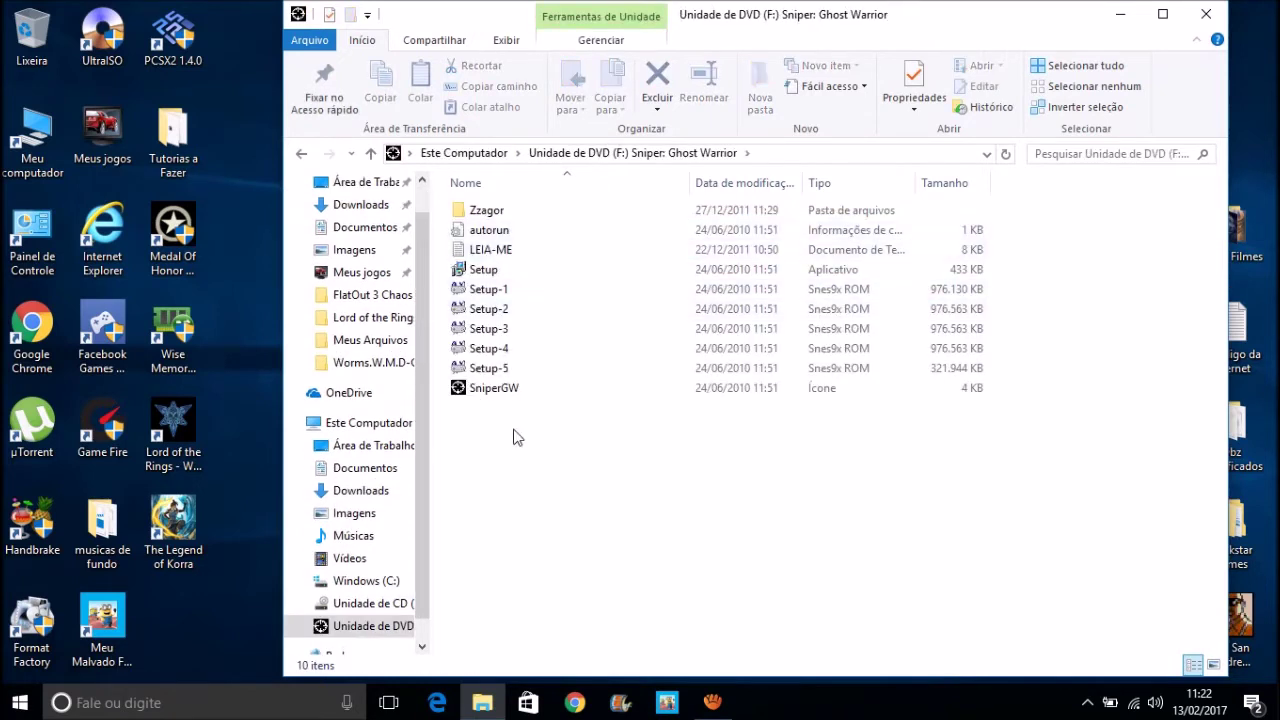
Run Setup from the mounted Sniper: Ghost Warrior disc, pass the welcome page and accept the license agreement
click(484, 278)
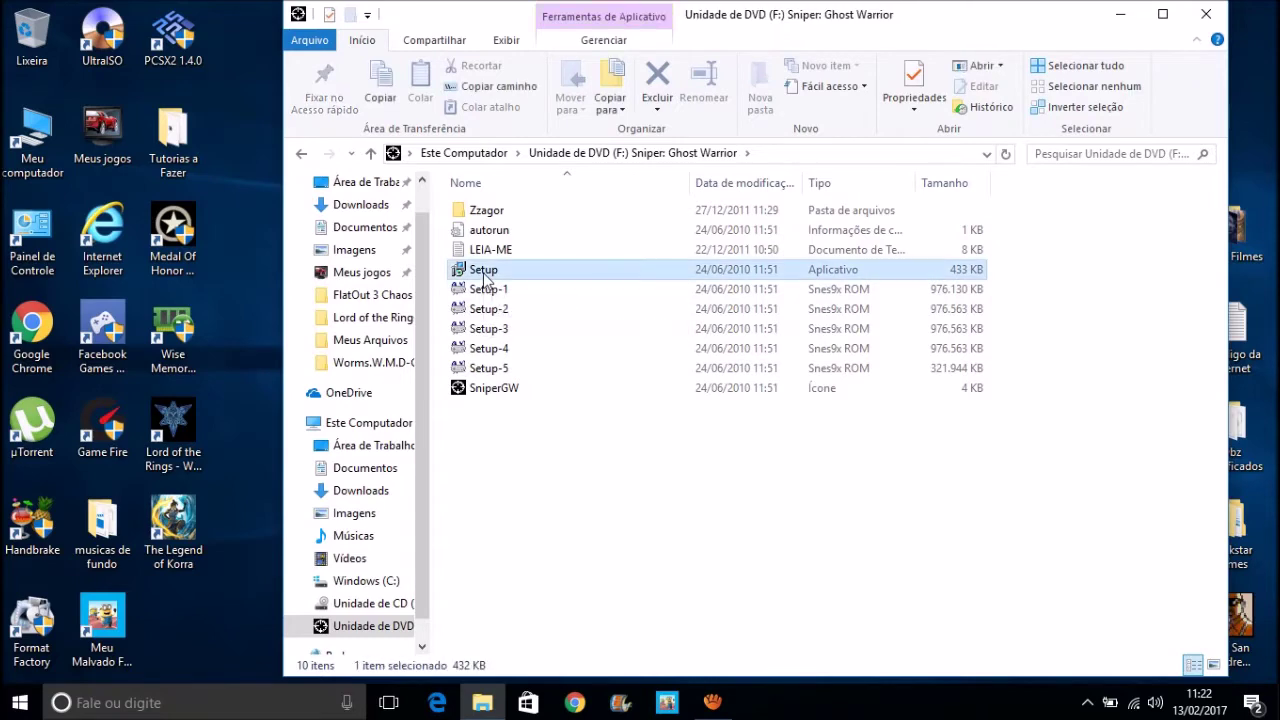
right_click(484, 280)
click(520, 324)
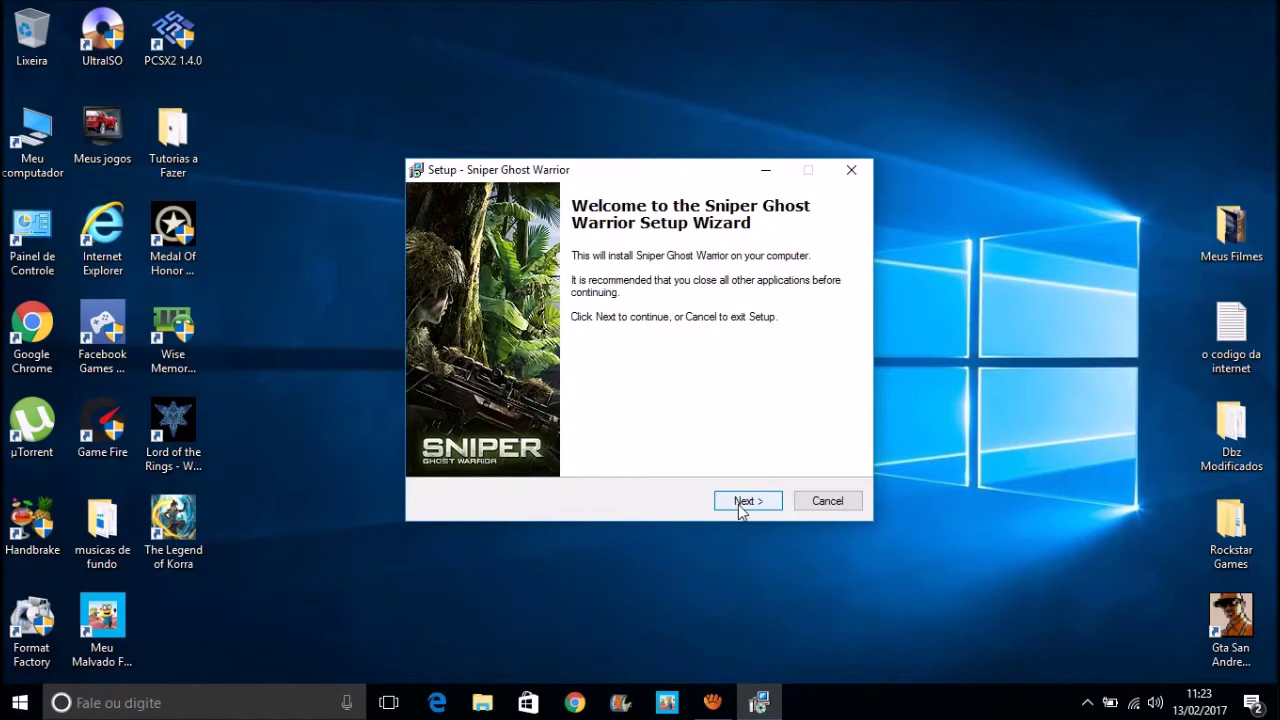
click(739, 505)
click(522, 446)
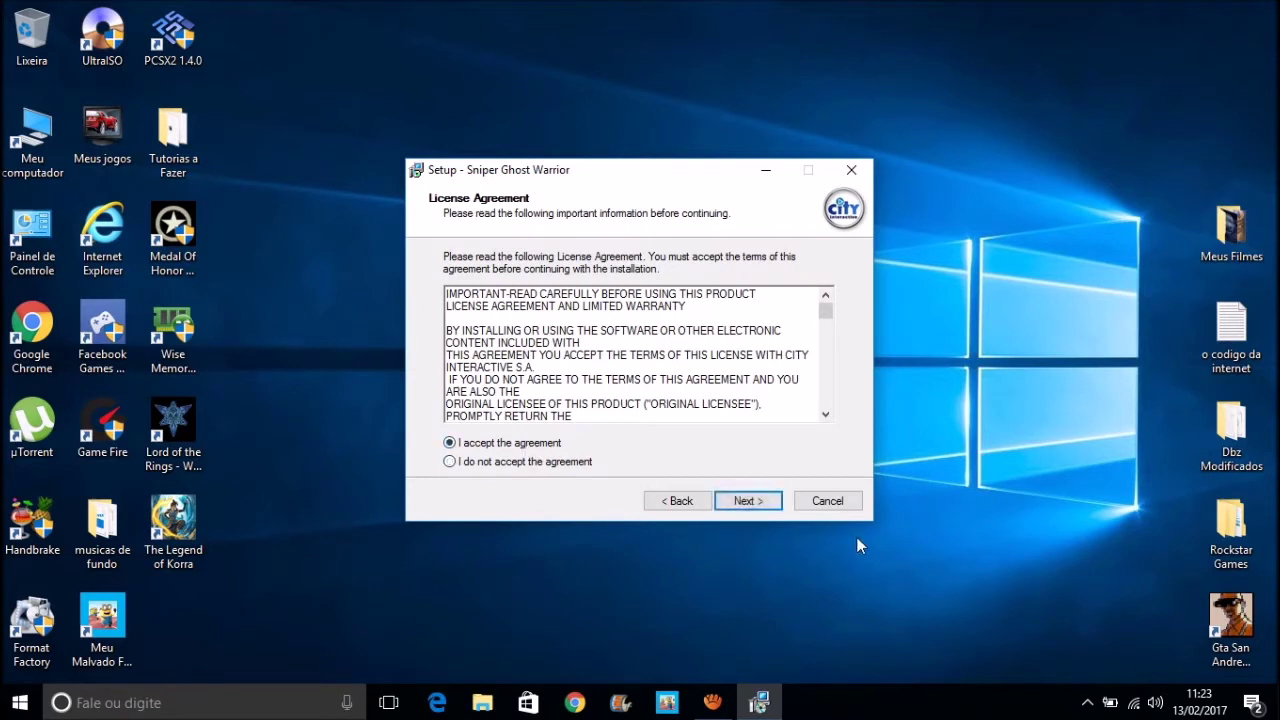
Advance setup to the install summary with the default destination folder and a desktop icon, and exit without installing
click(745, 500)
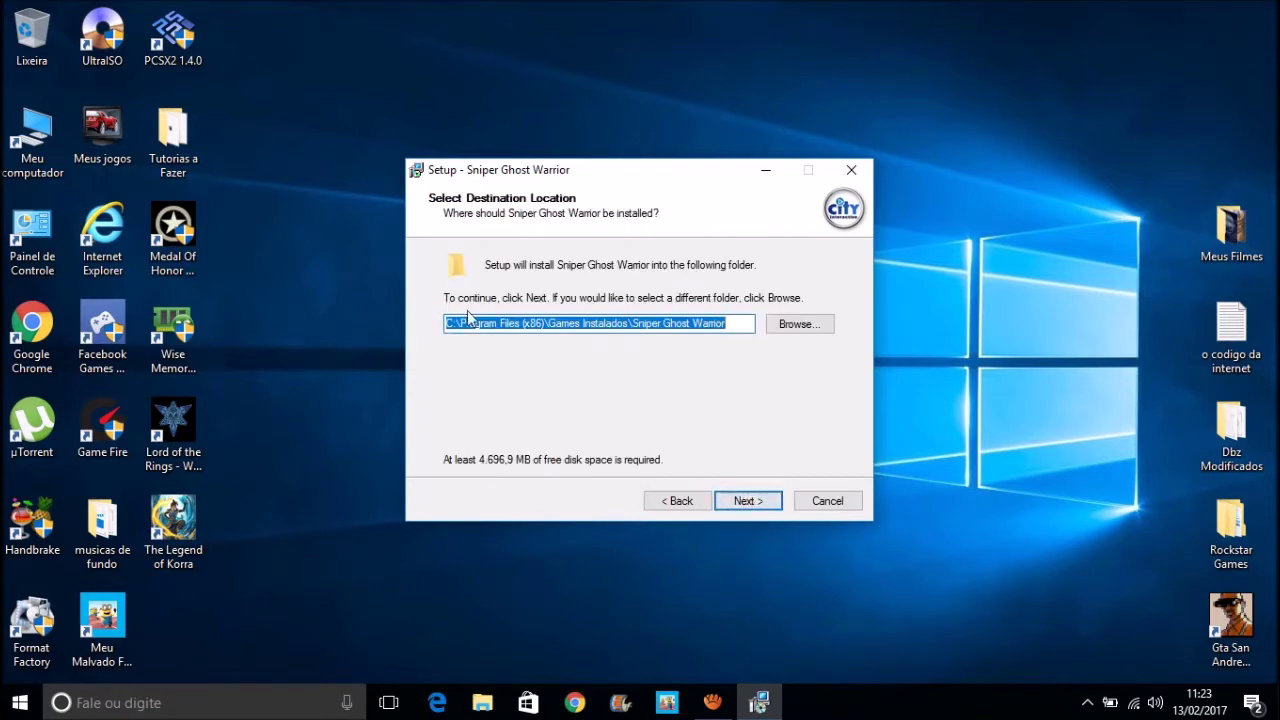
click(757, 506)
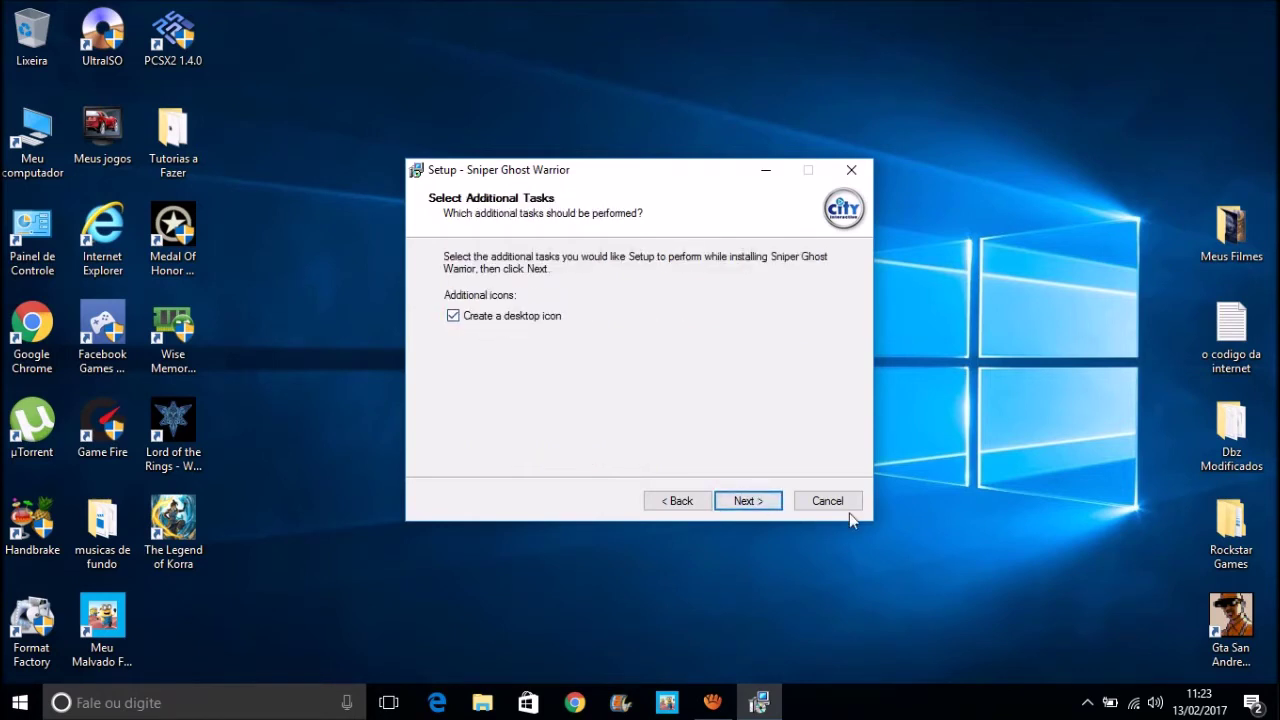
click(768, 508)
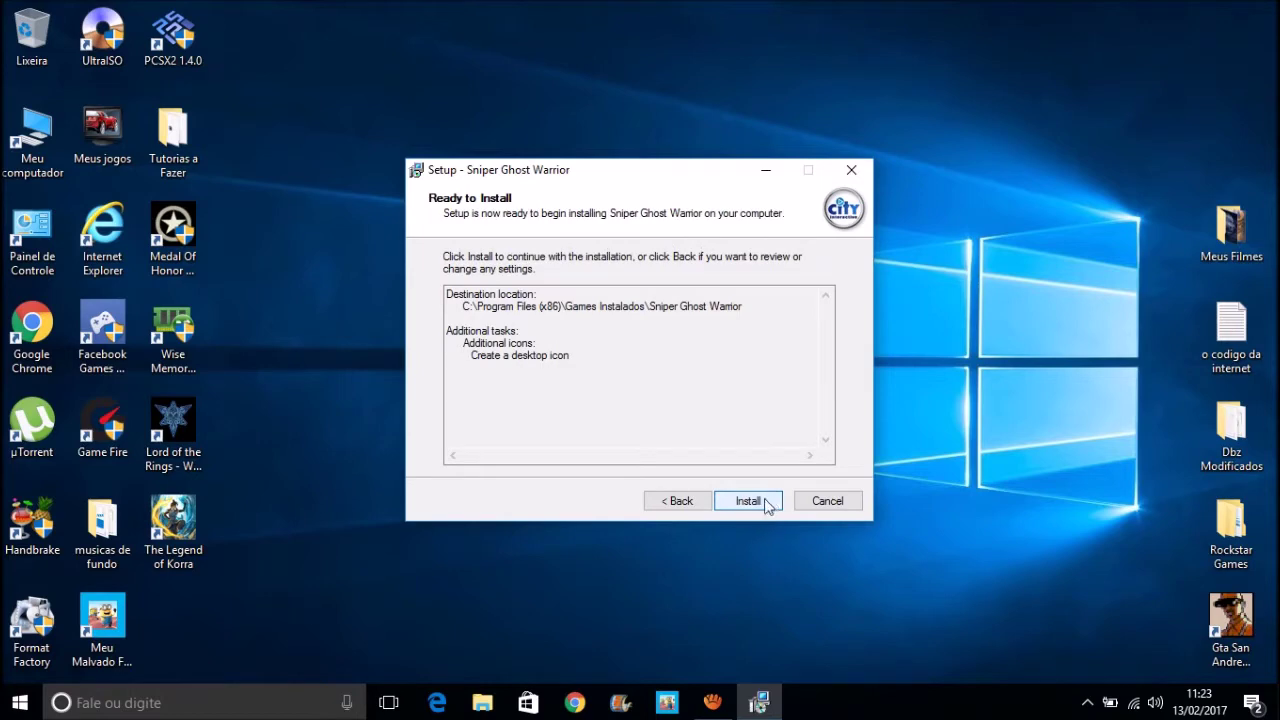
click(826, 502)
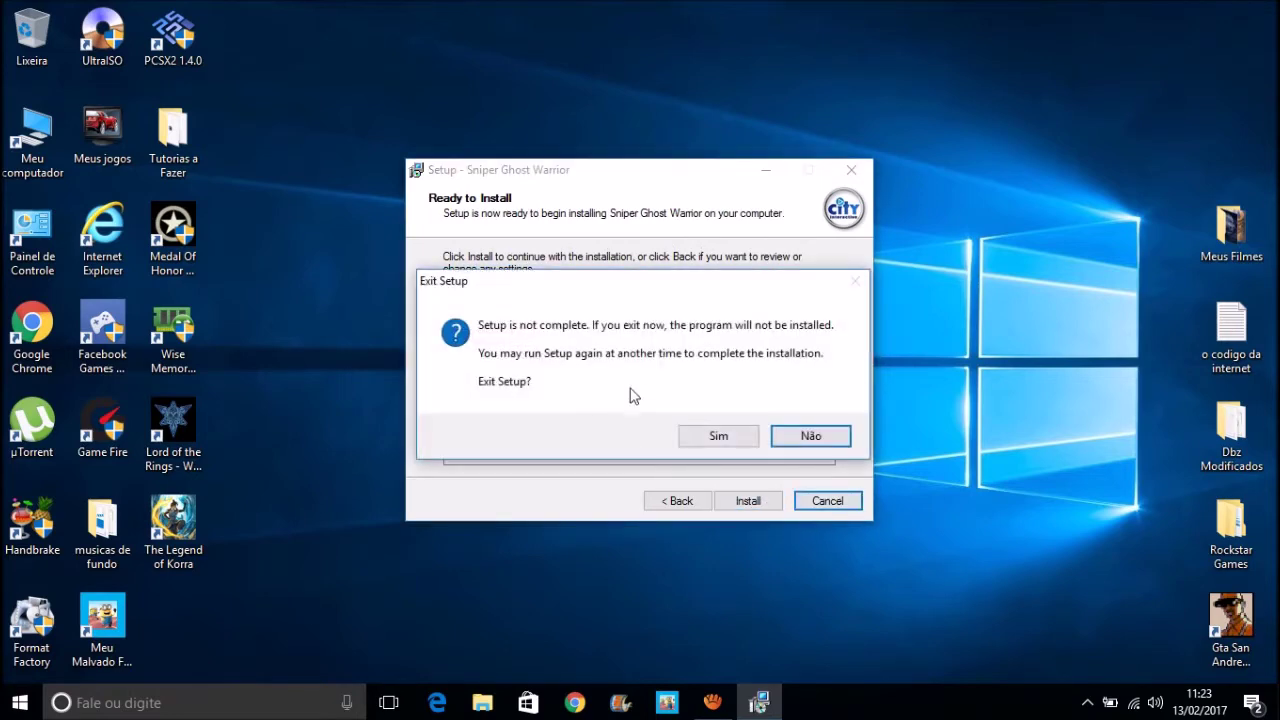
click(718, 433)
Open the Zzagor folder on the mounted Sniper: Ghost Warrior DVD drive (F:)
double_click(32, 138)
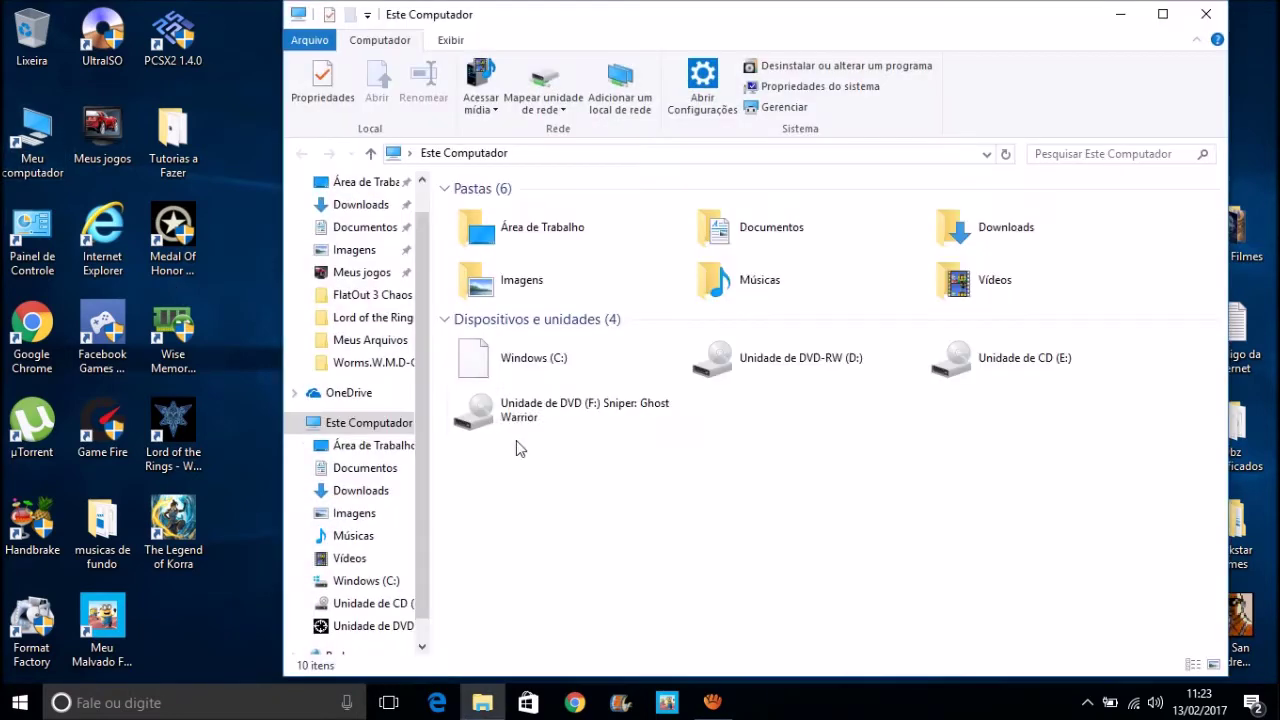
click(548, 422)
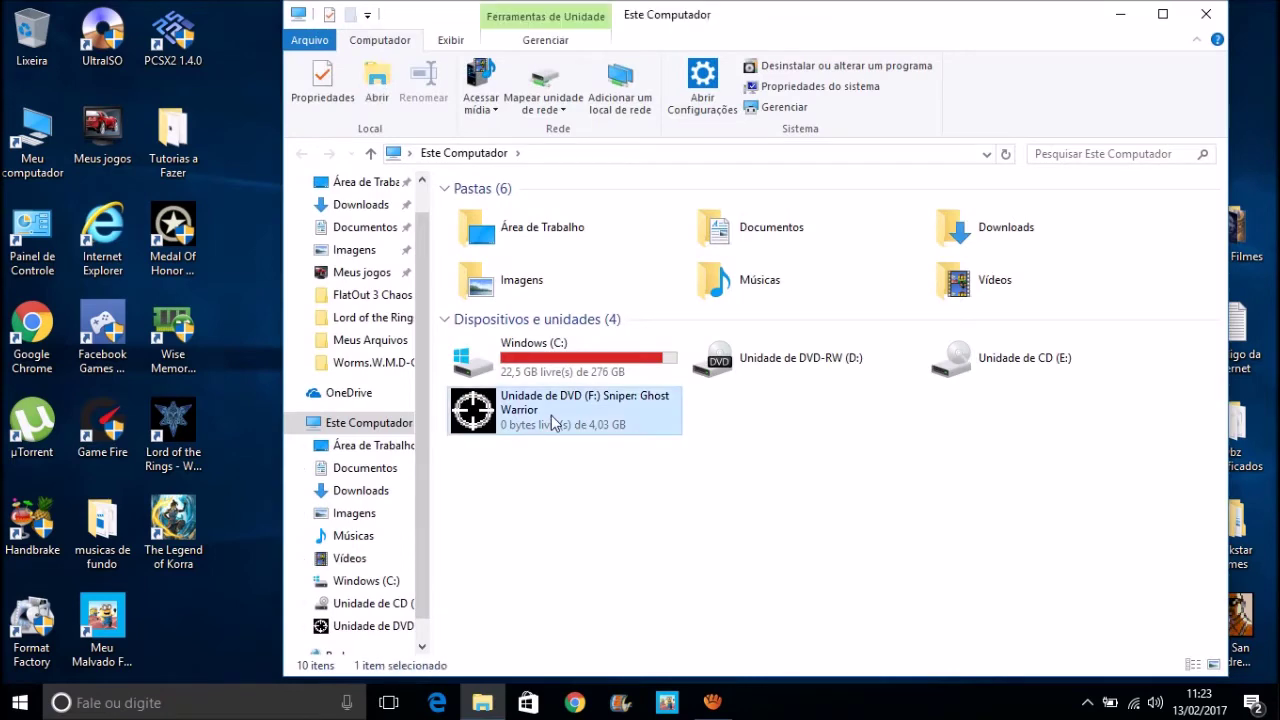
key(shift+F10)
click(520, 73)
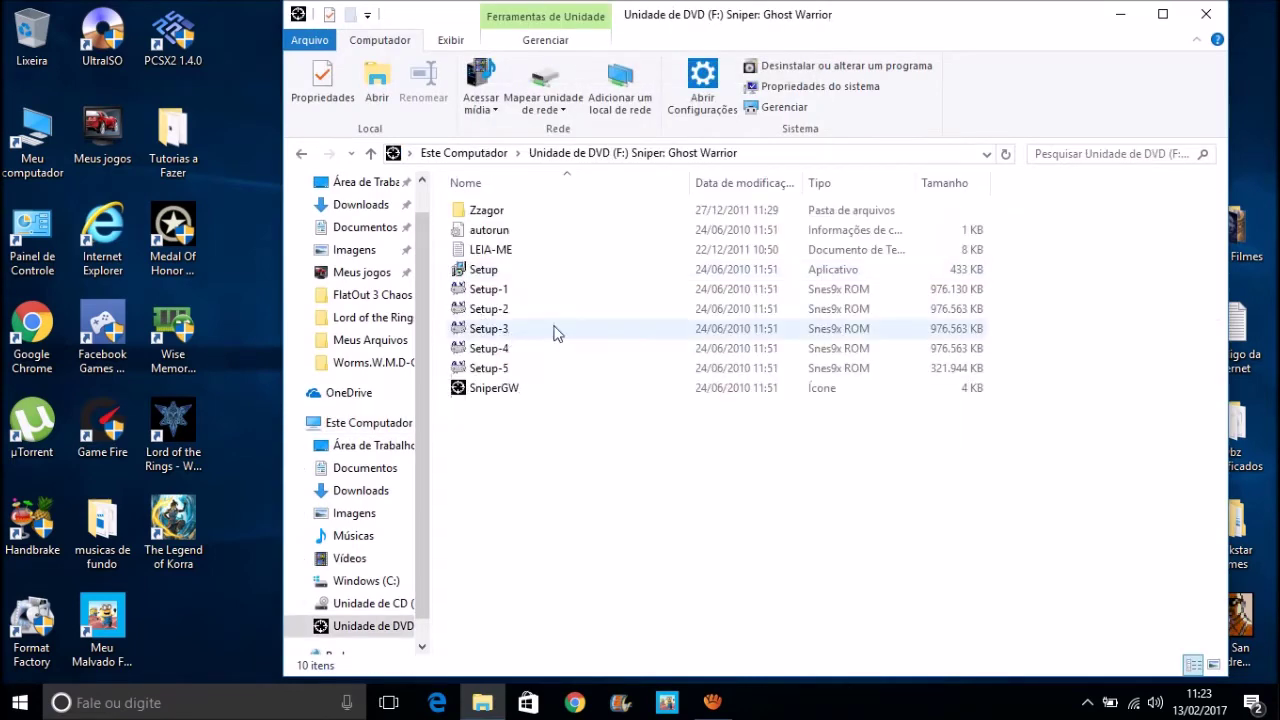
double_click(496, 211)
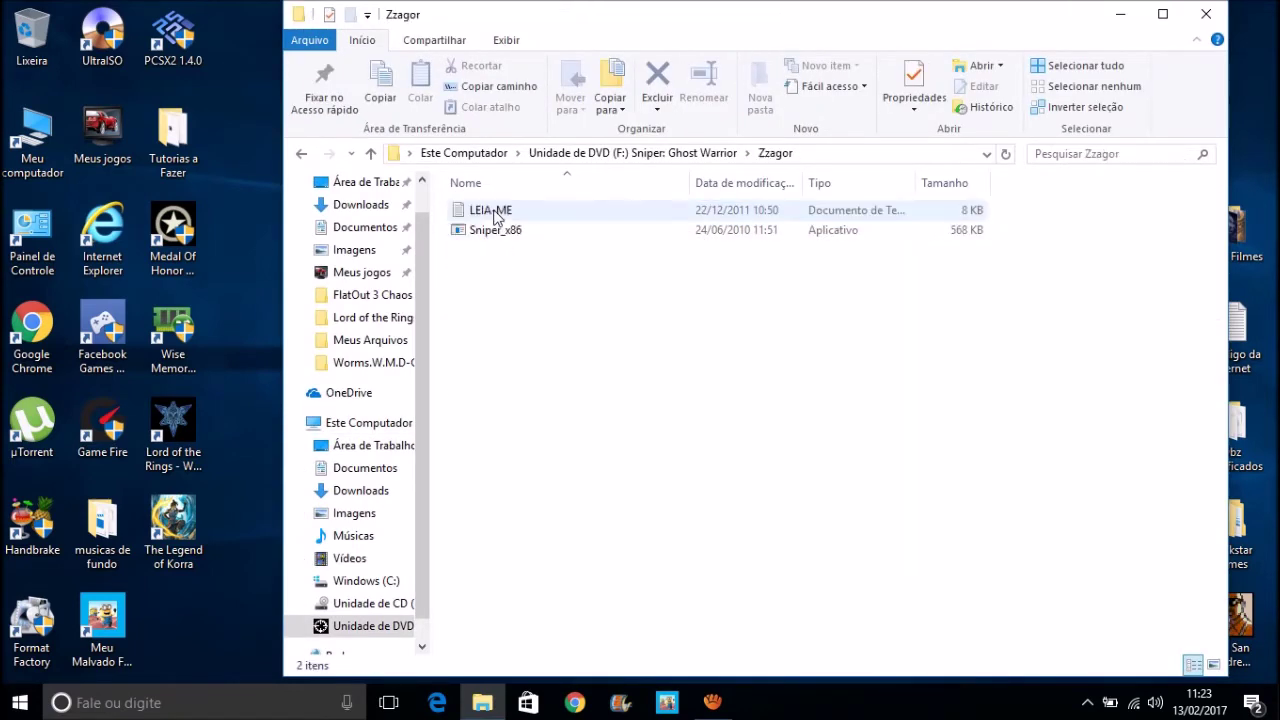
click(513, 238)
right_click(513, 242)
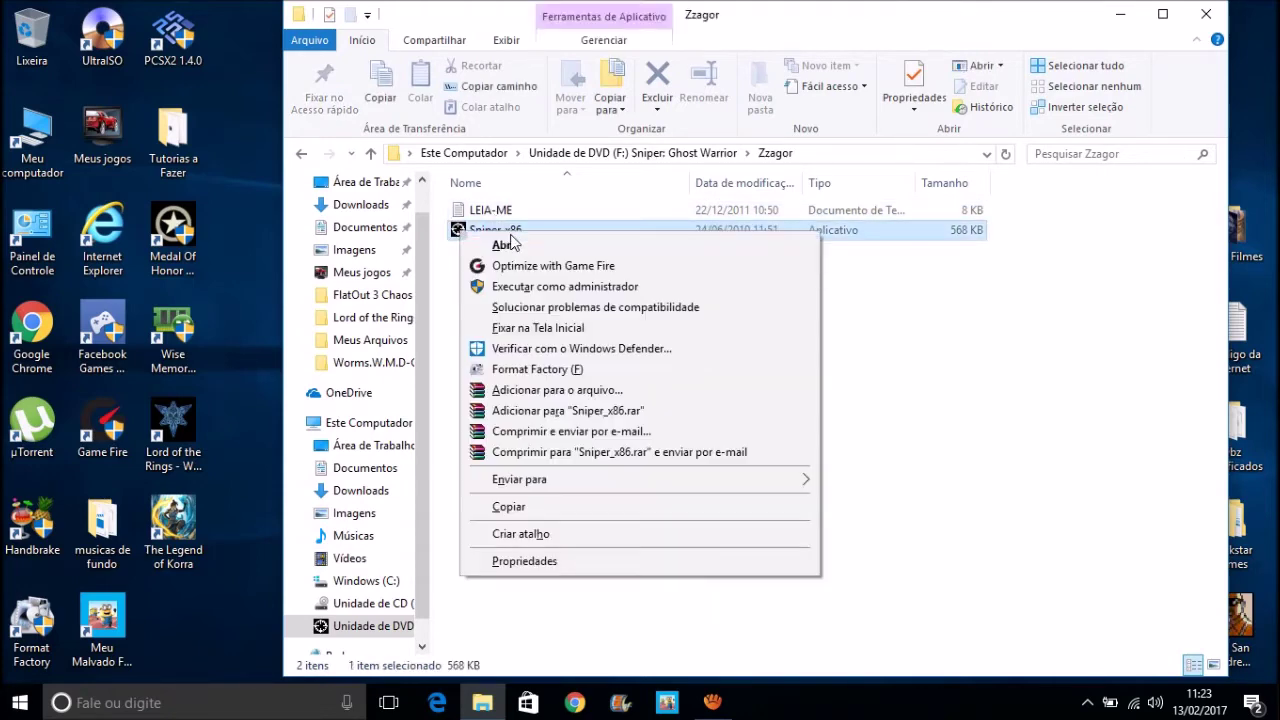
click(524, 288)
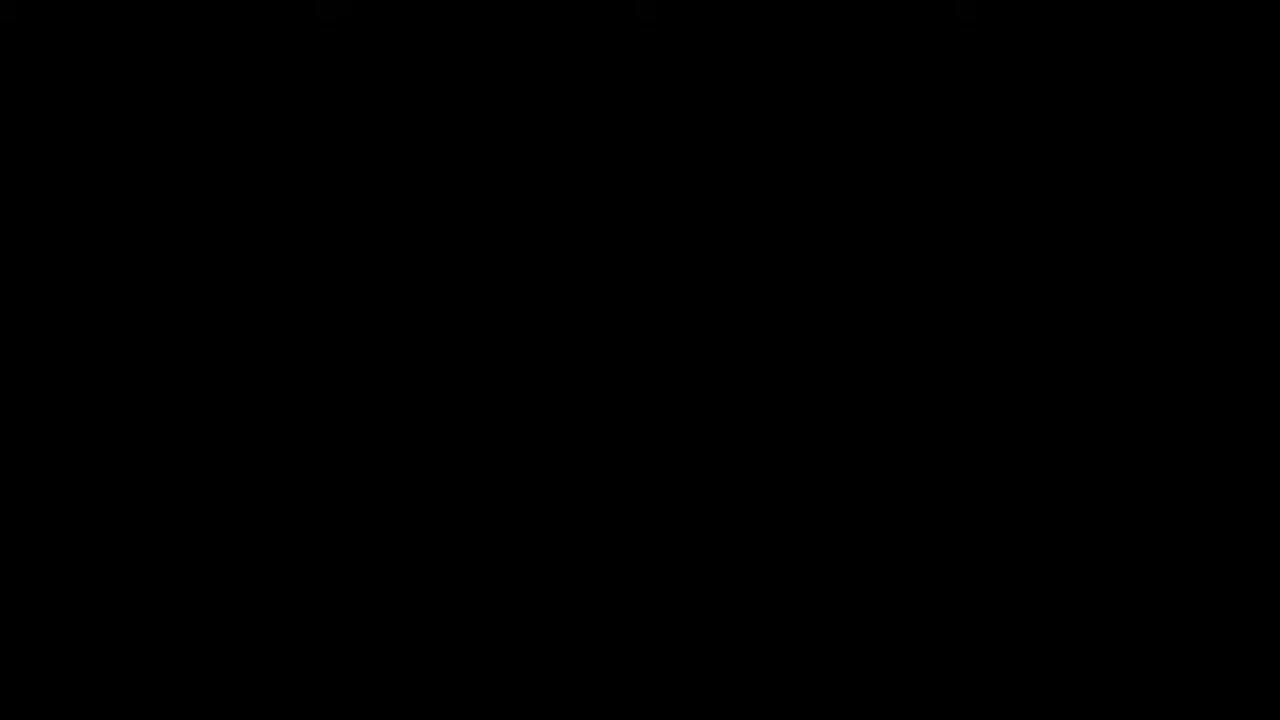
key(Return)
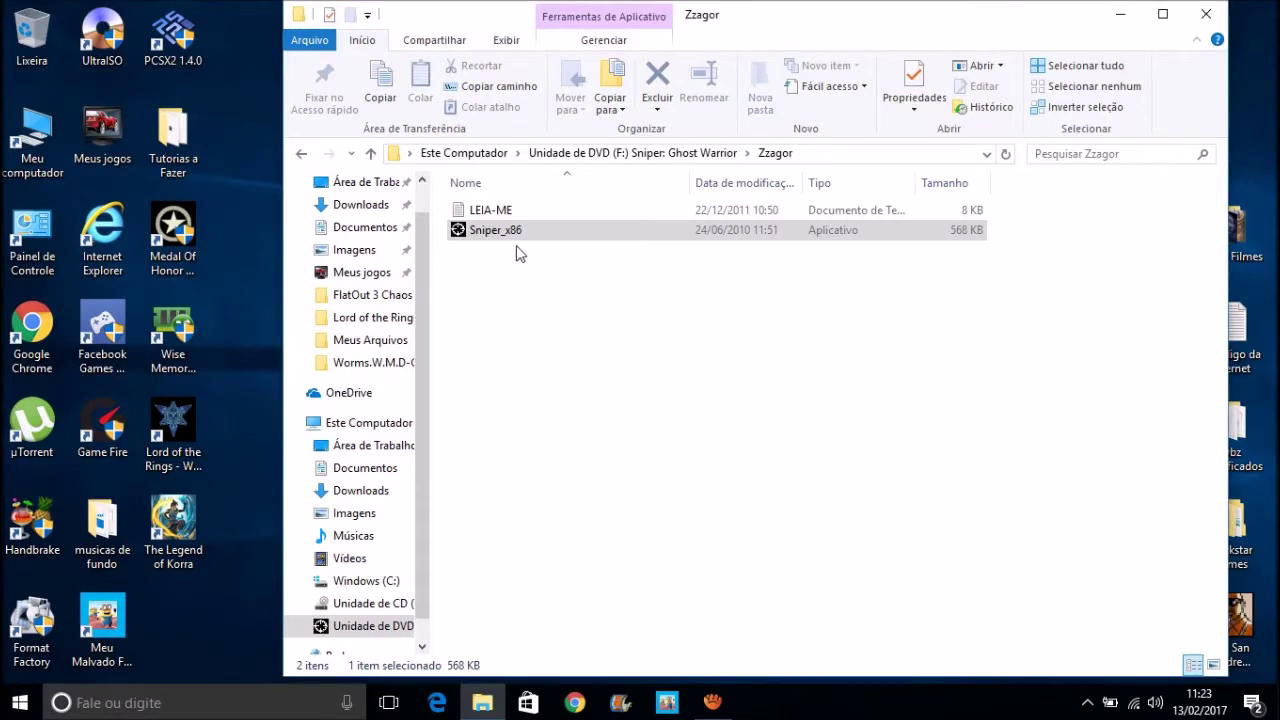
Copy the Sniper_x86 application from the Zzagor folder and close the folder window
click(521, 238)
right_click(460, 230)
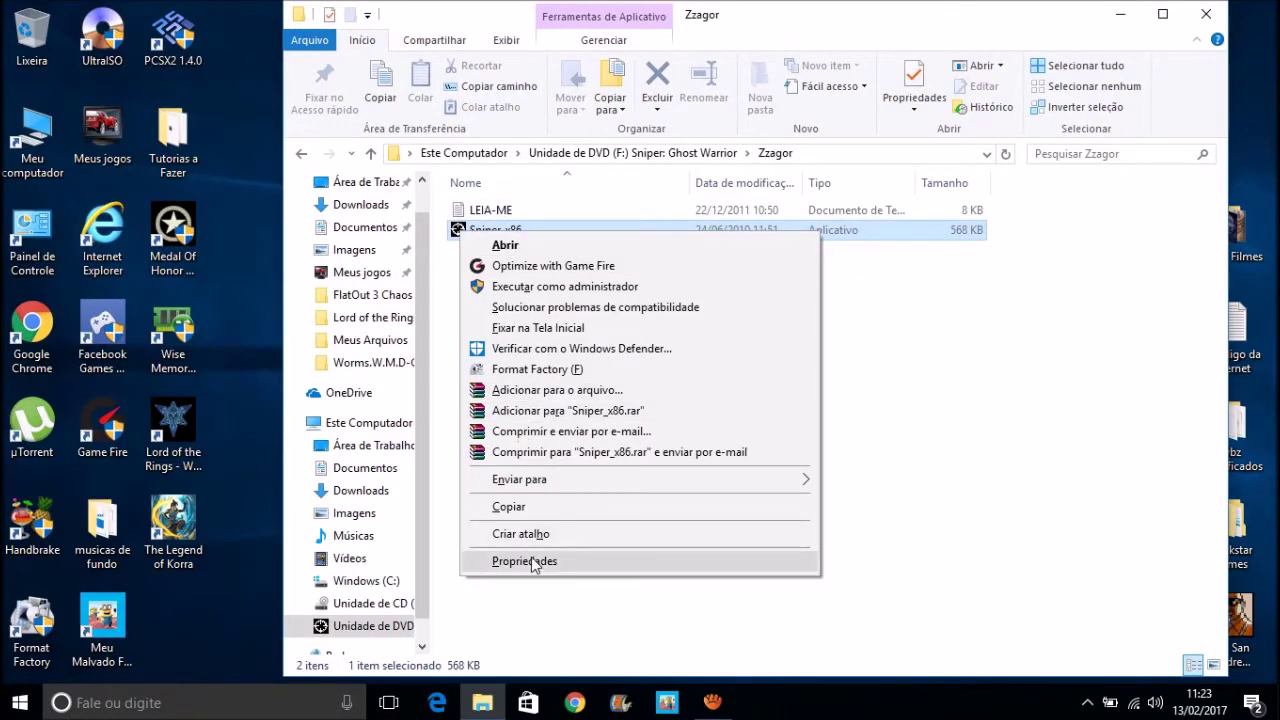
click(530, 507)
click(1200, 20)
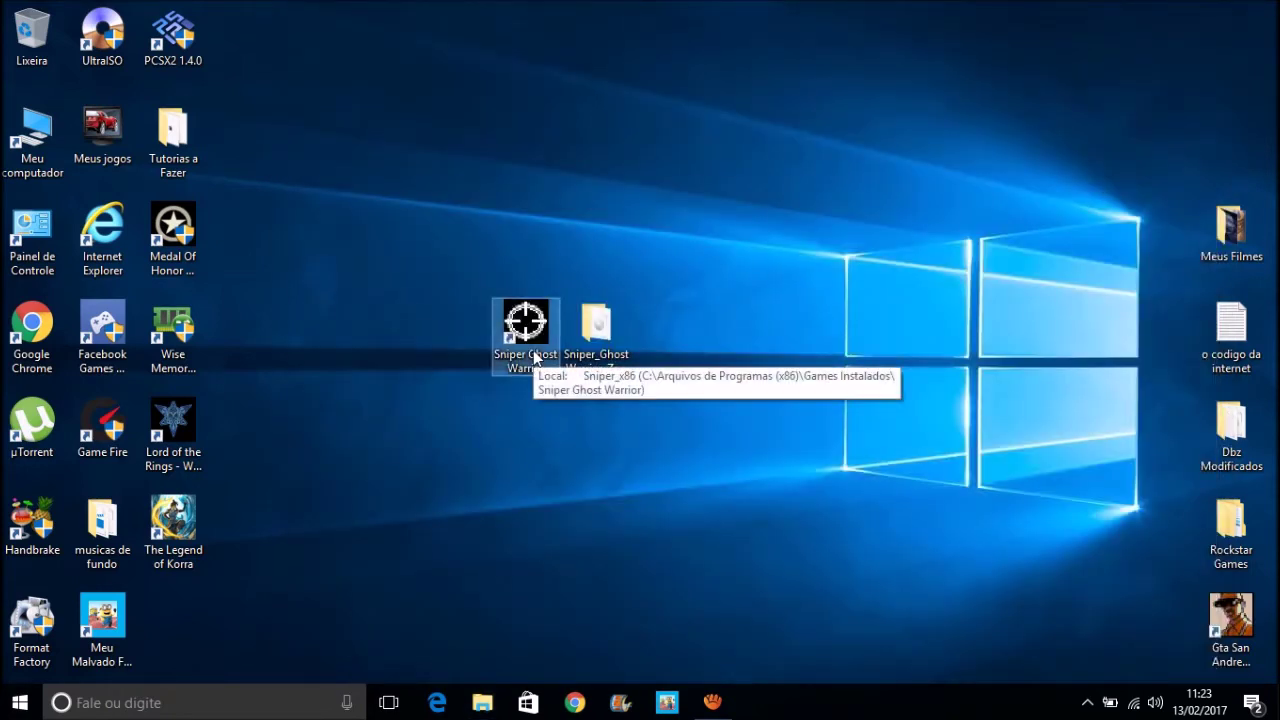
Paste Sniper_x86 into the file location of the Sniper Ghost Warrior shortcut, replacing the existing file, and close the folder
right_click(533, 357)
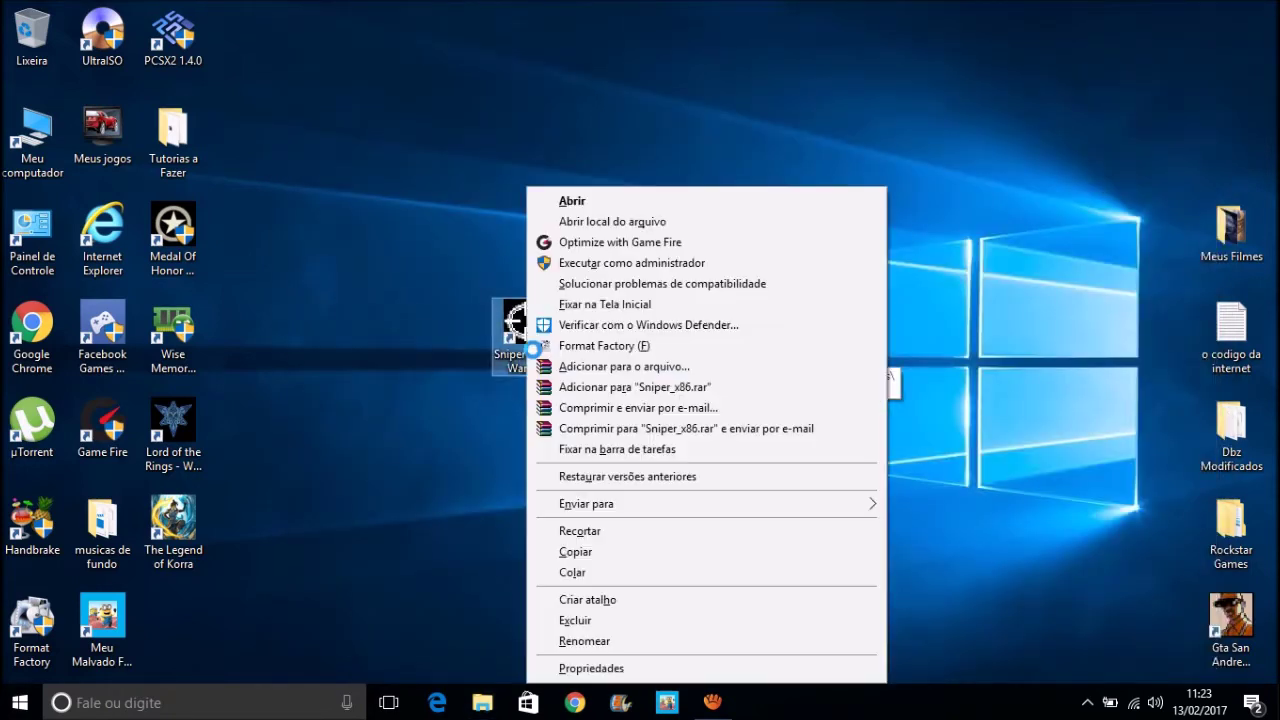
click(560, 218)
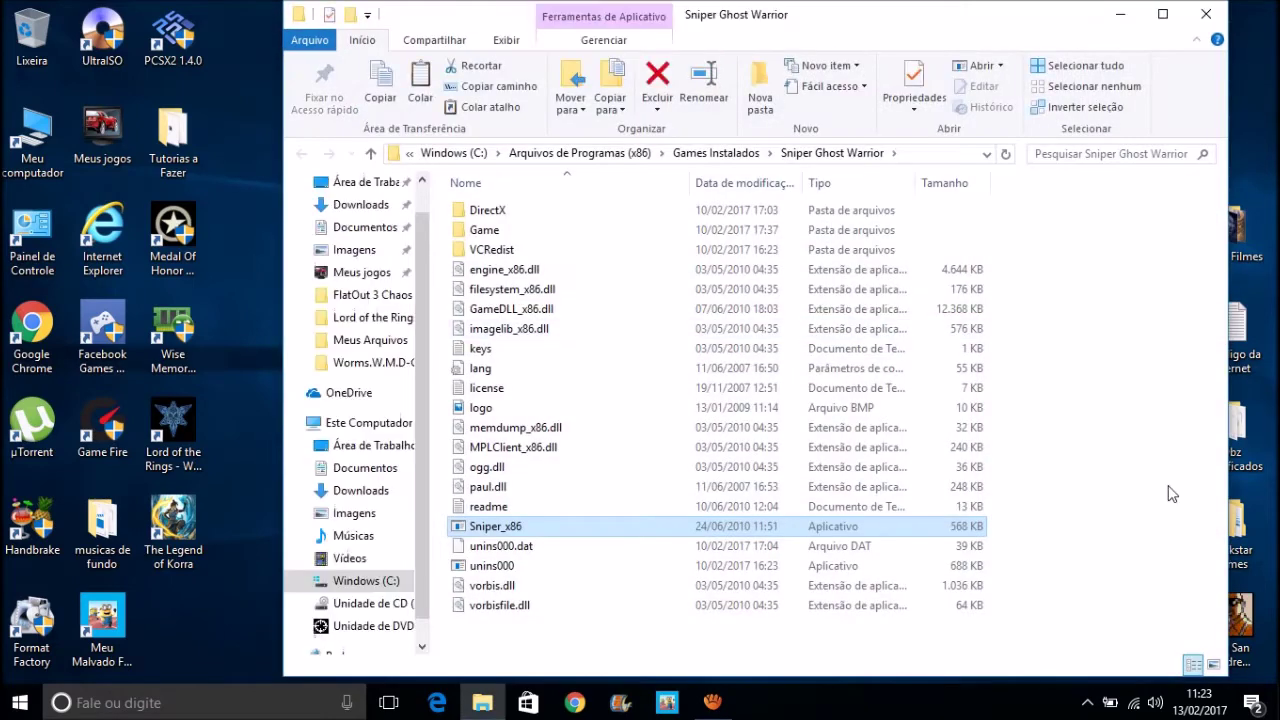
click(1170, 494)
key(ctrl+v)
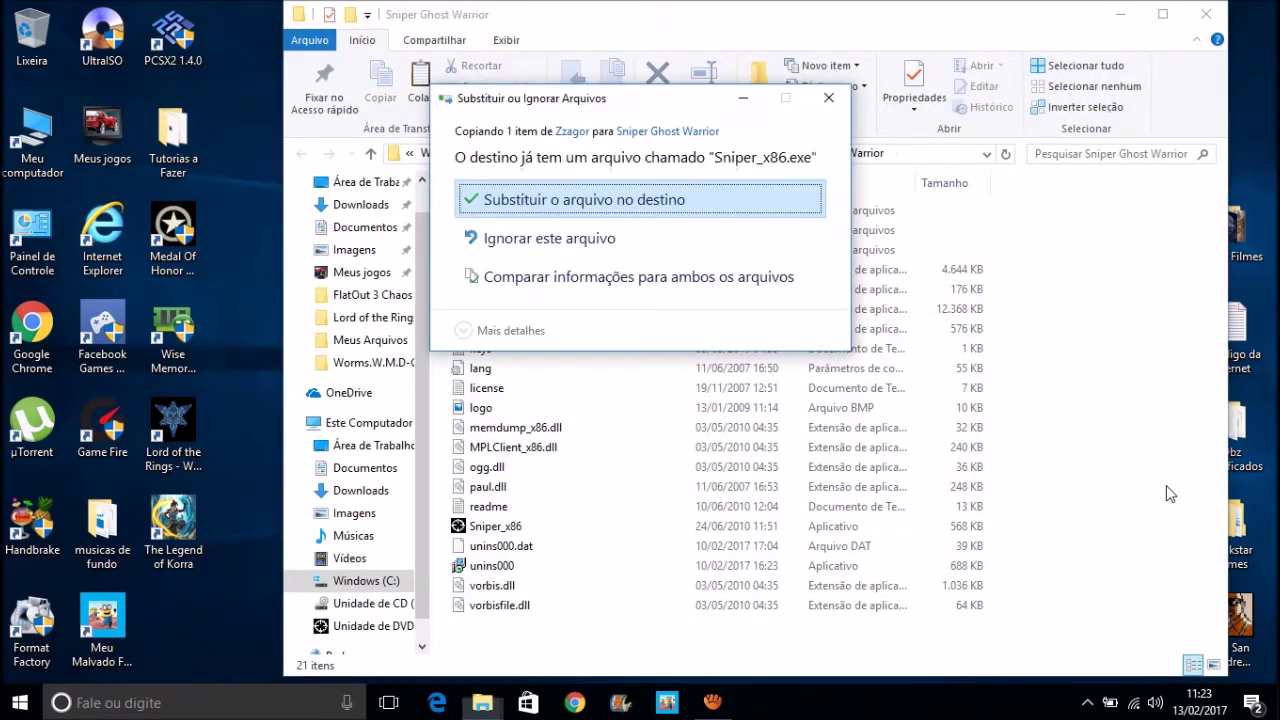
click(505, 203)
click(552, 238)
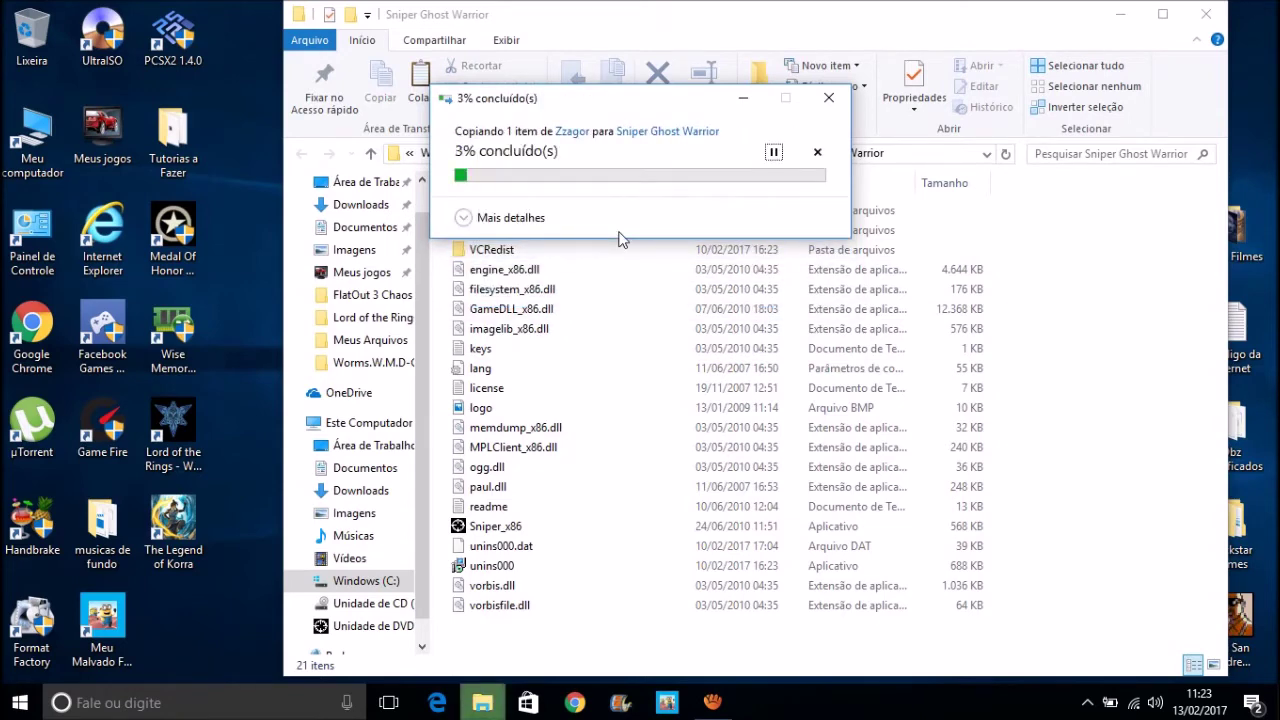
click(1206, 14)
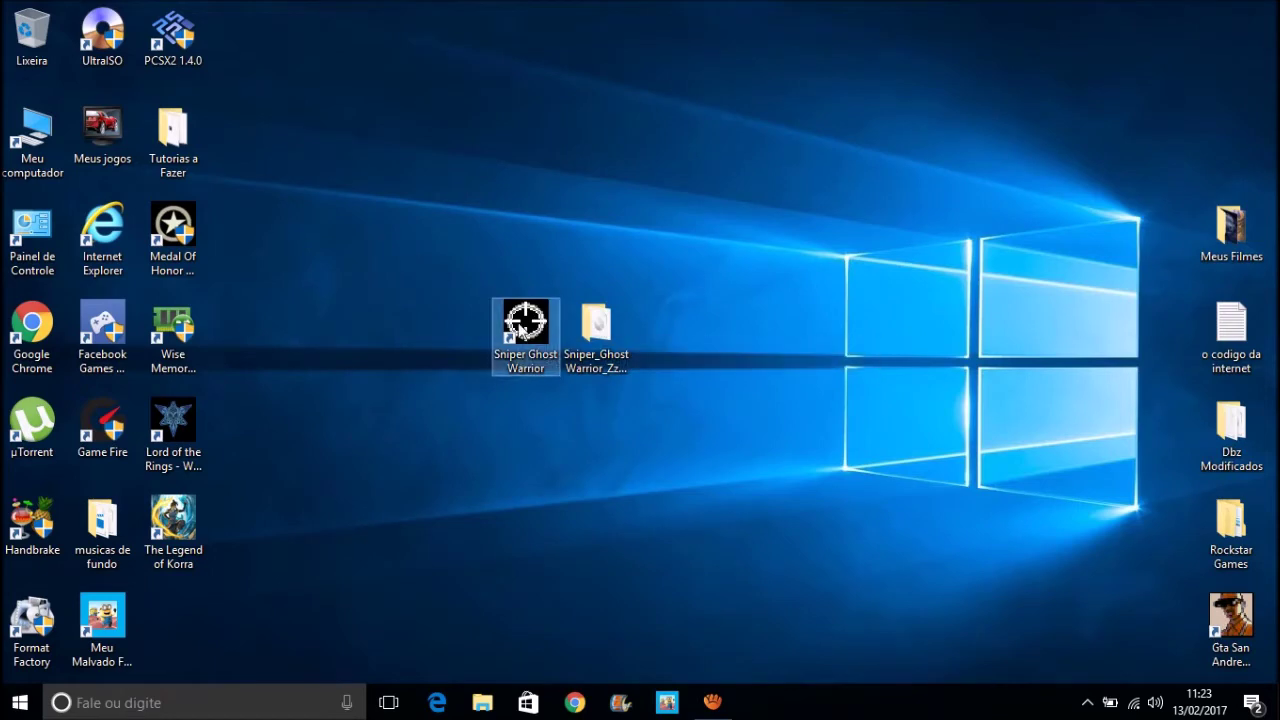
Reopen the Sniper Ghost Warrior installation folder and locate the DXSETUP application in its DirectX subfolder
right_click(520, 330)
click(570, 222)
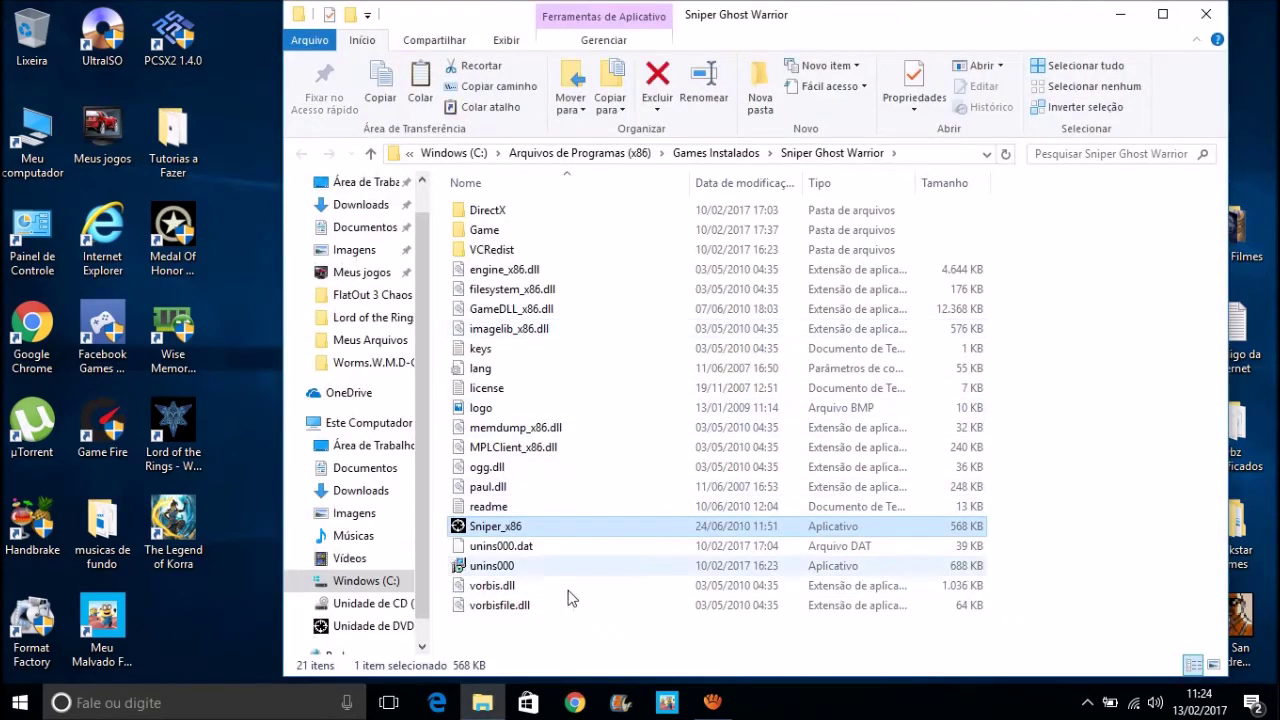
click(640, 628)
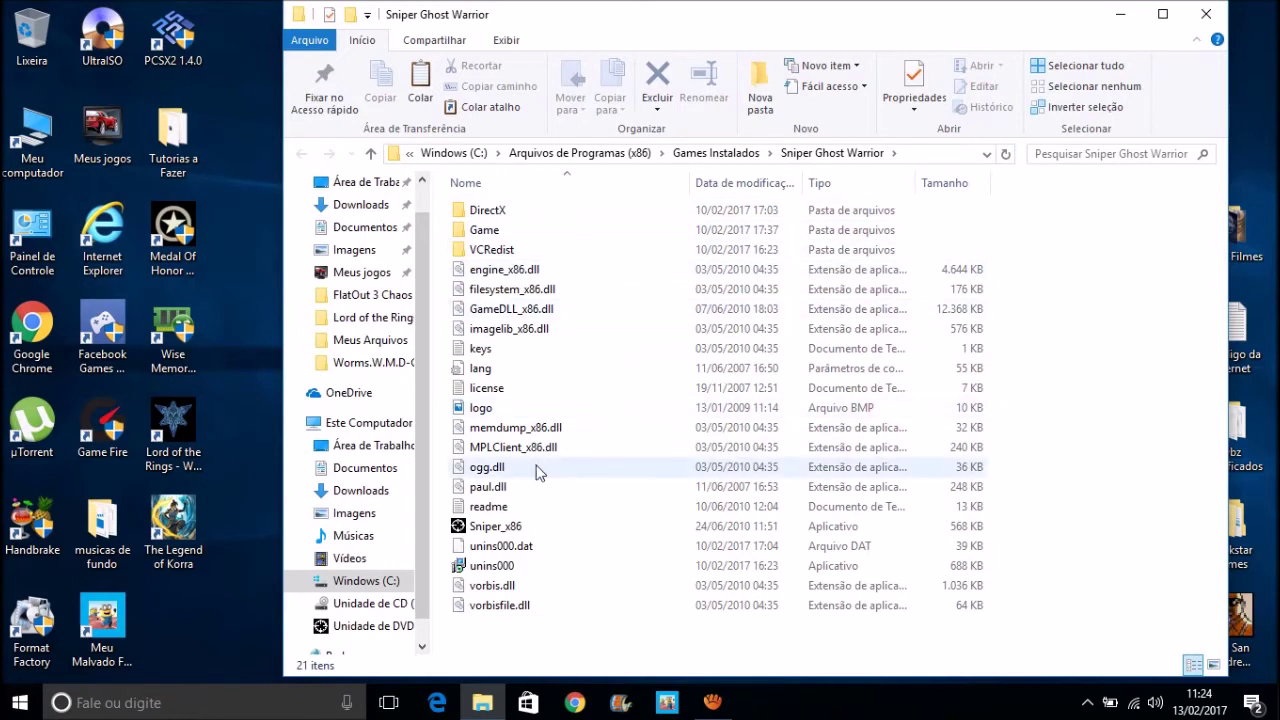
mouse_move(477, 218)
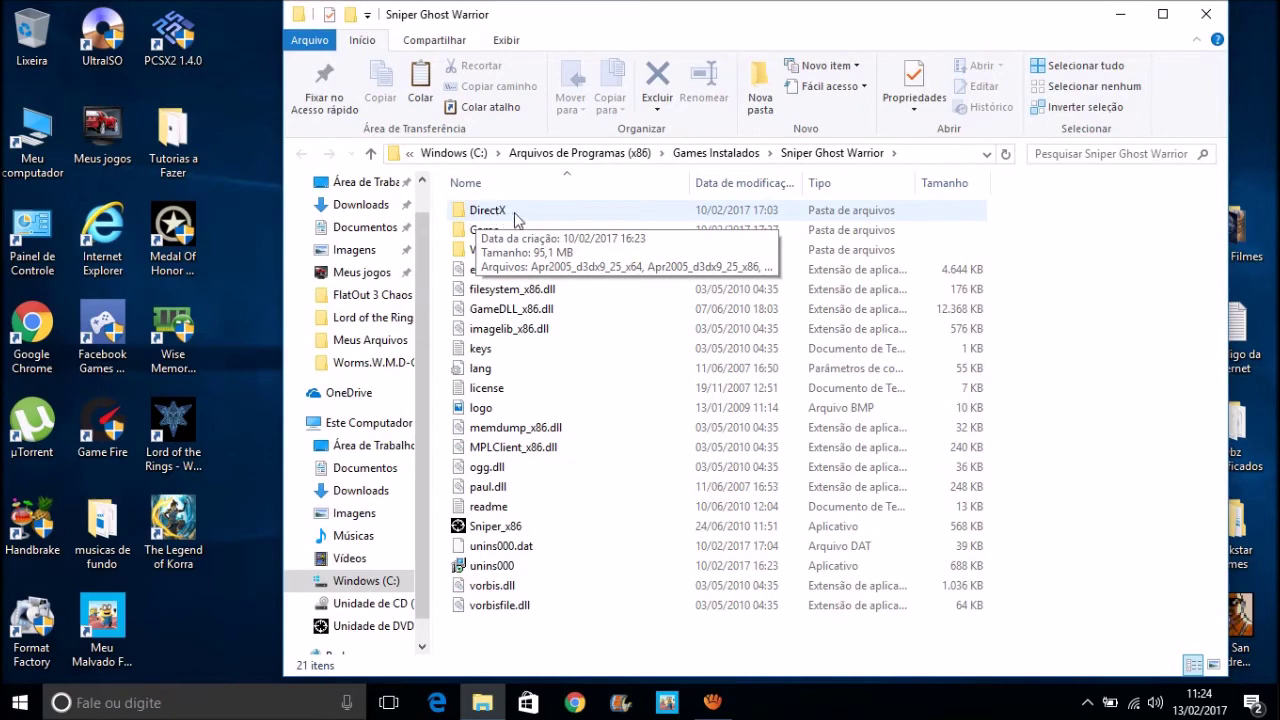
click(516, 219)
double_click(516, 219)
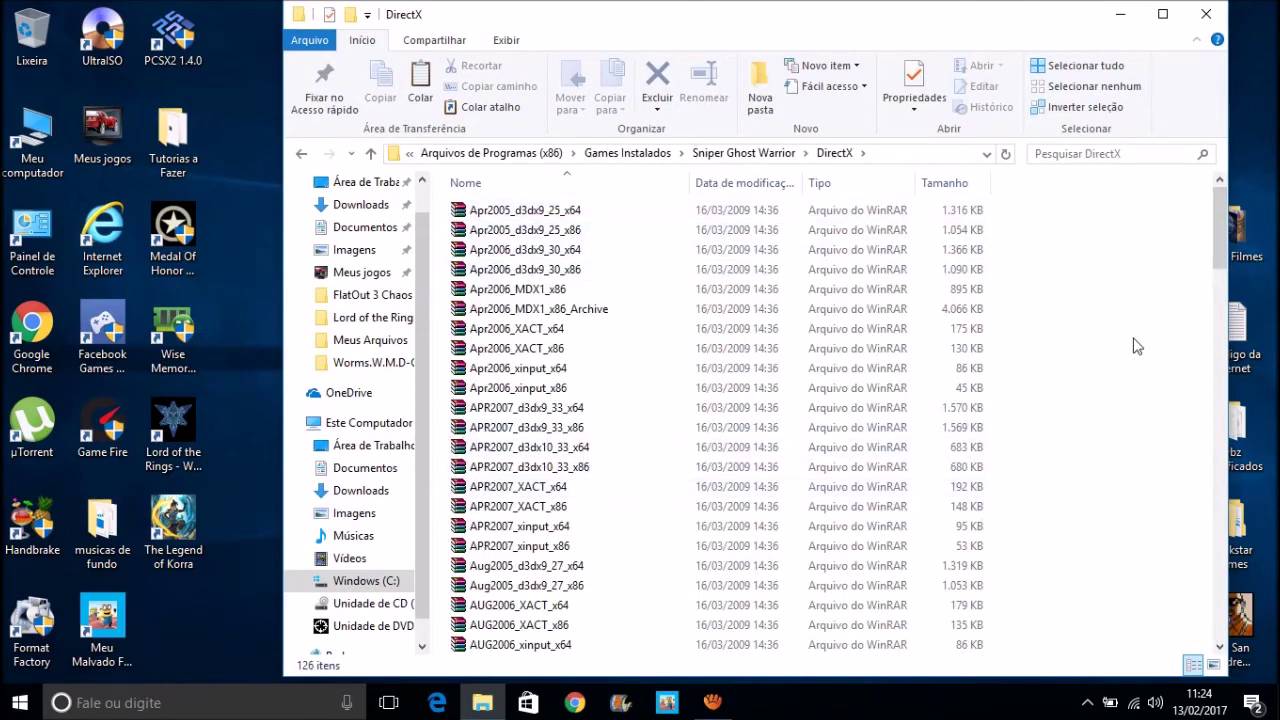
drag(1220, 240, 1227, 384)
click(579, 376)
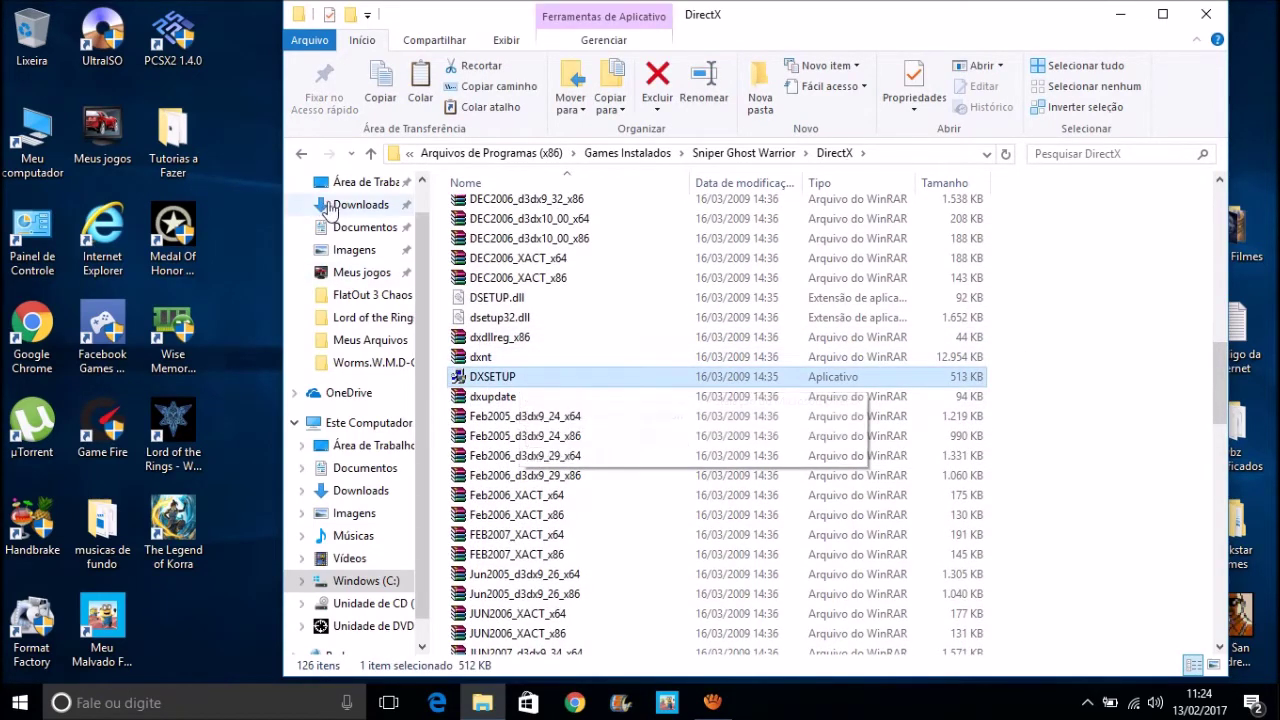
Return to the Sniper Ghost Warrior folder and open its VCRedist subfolder
click(303, 154)
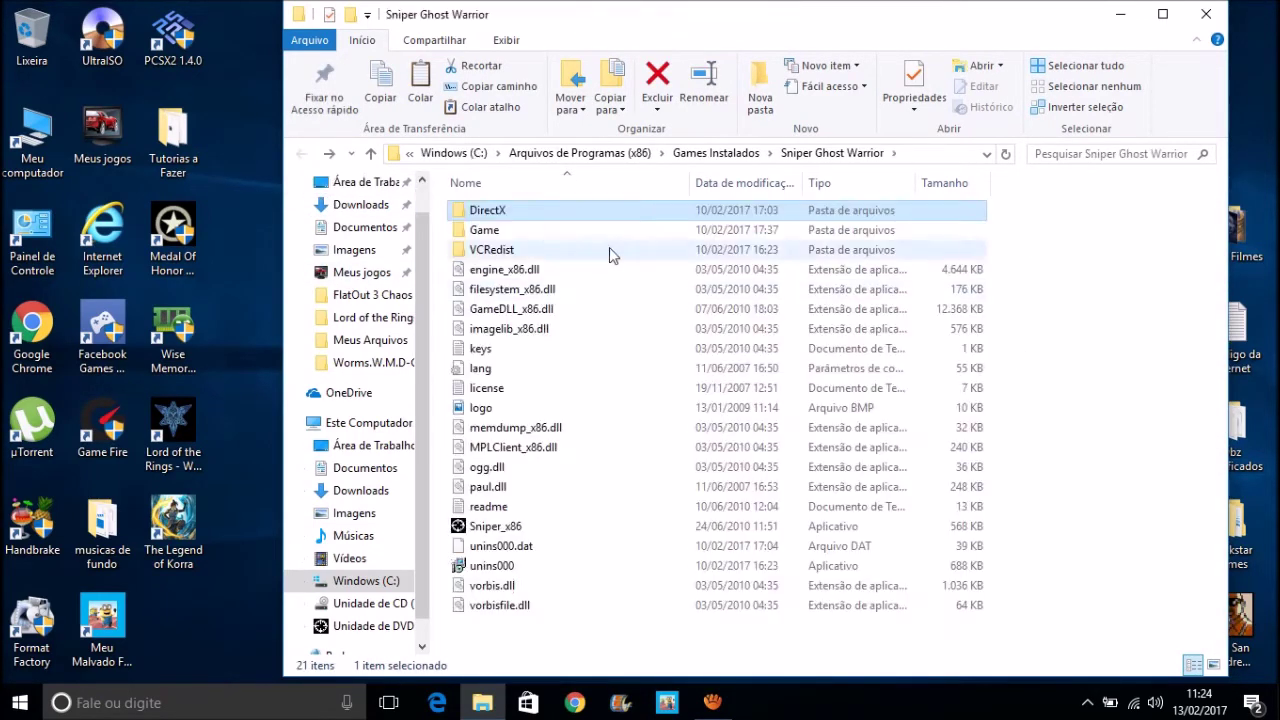
click(480, 252)
double_click(480, 252)
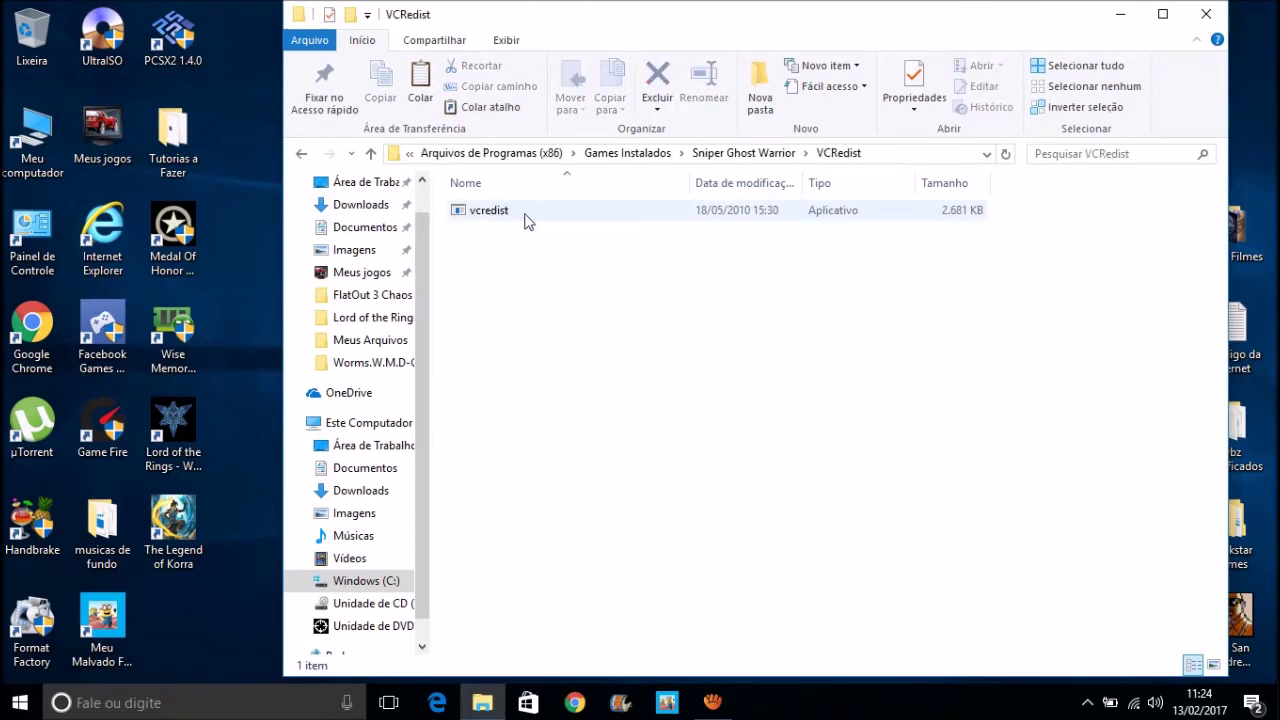
click(302, 154)
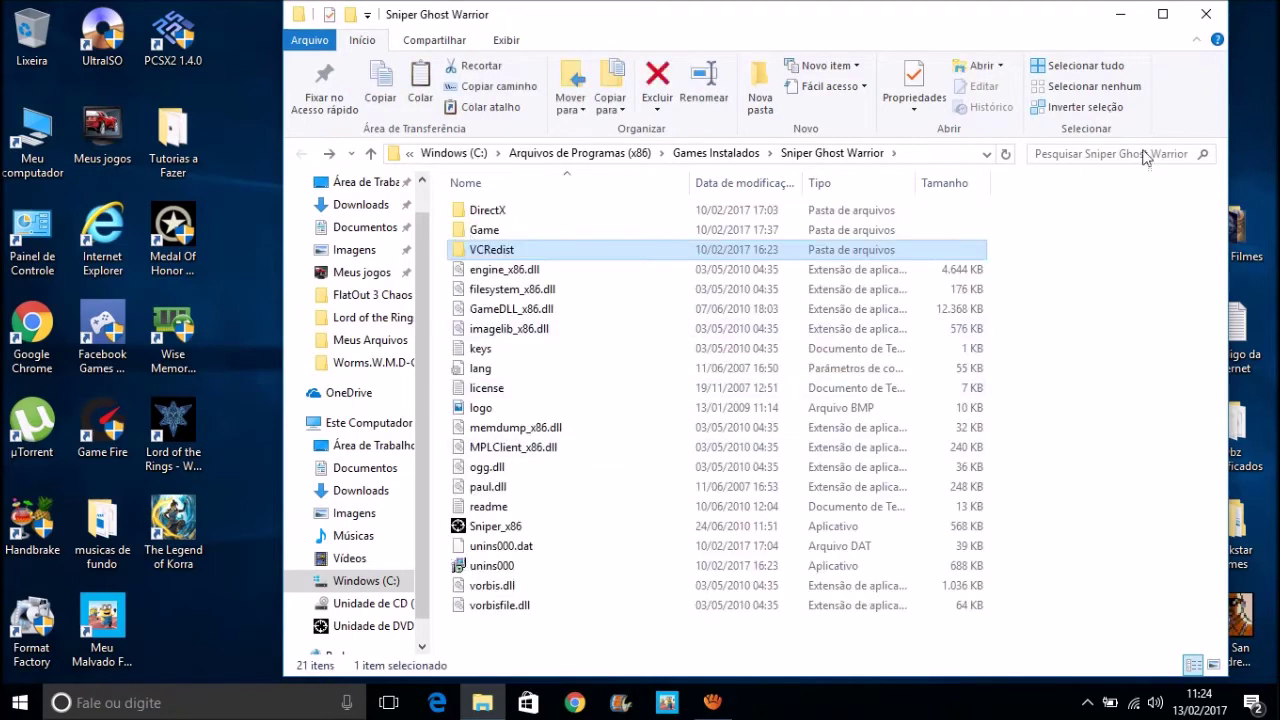
click(1206, 14)
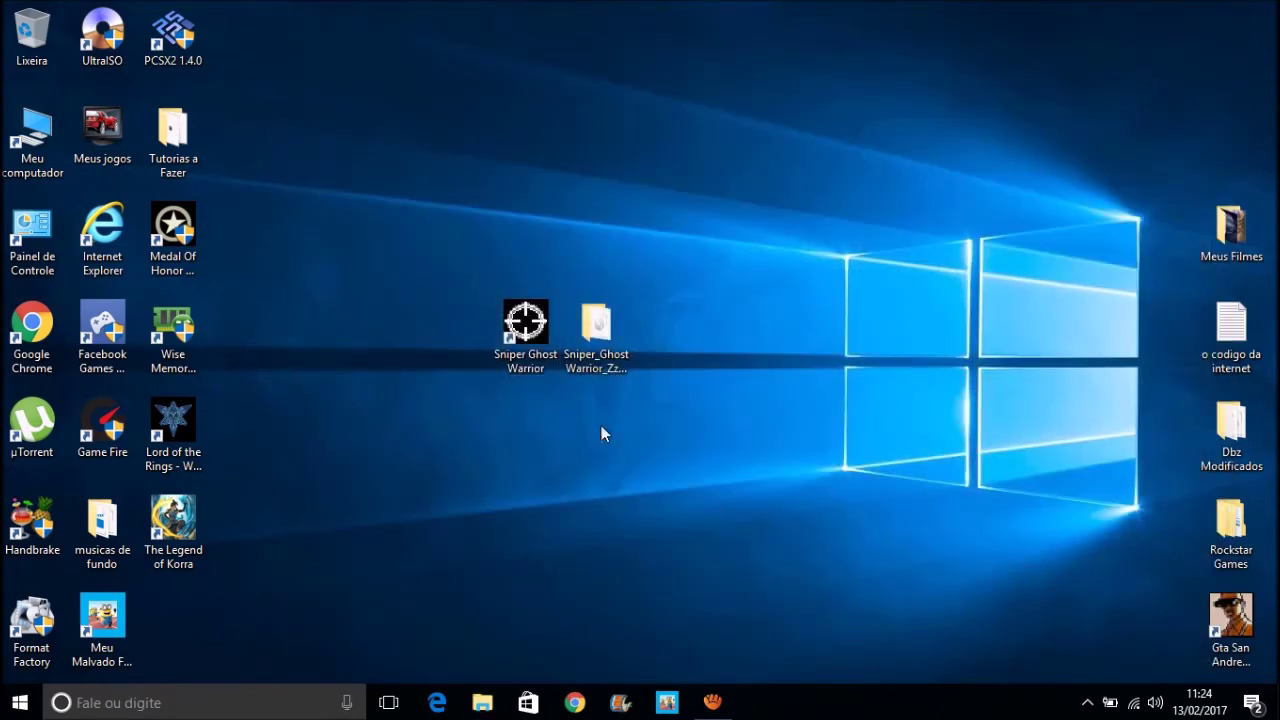
double_click(600, 362)
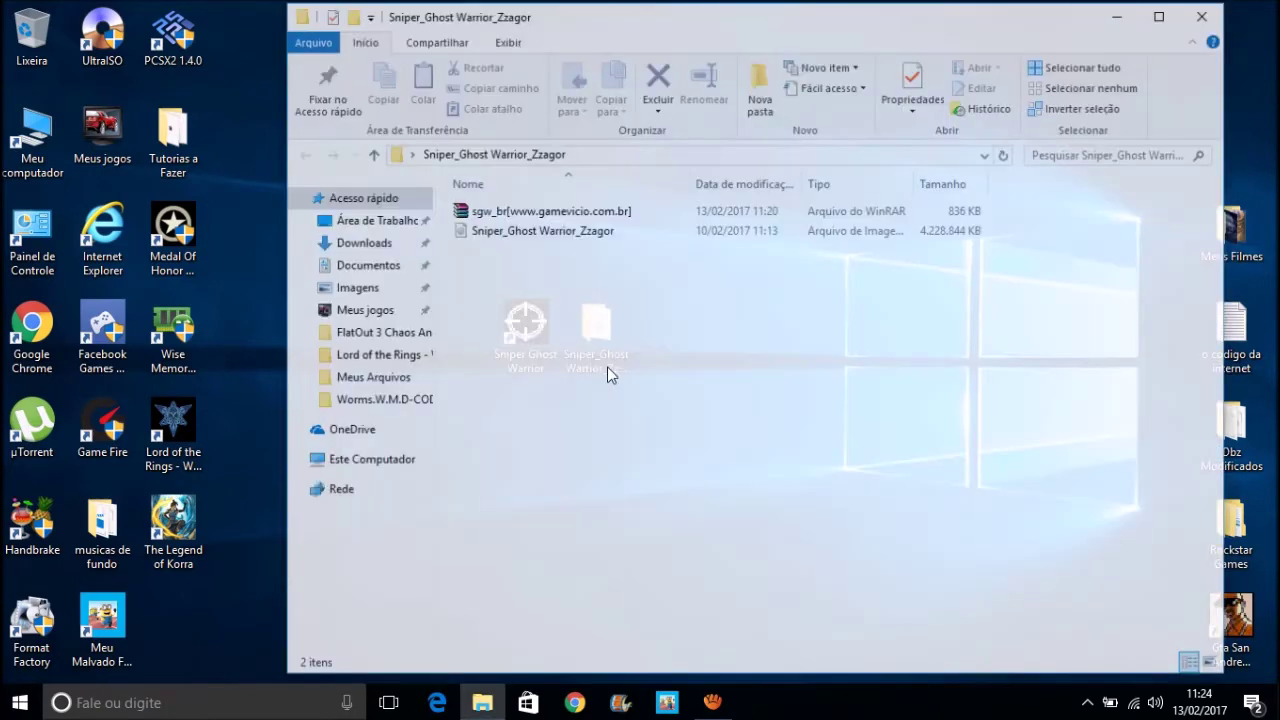
click(492, 220)
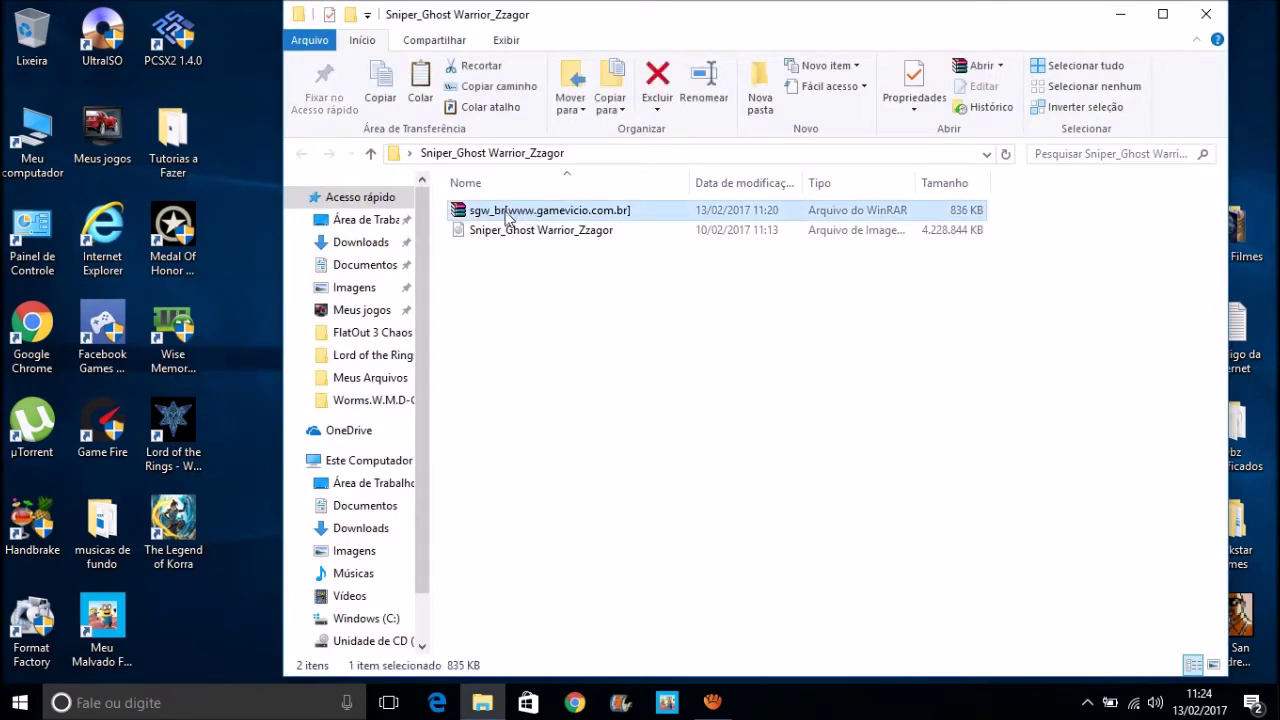
right_click(524, 221)
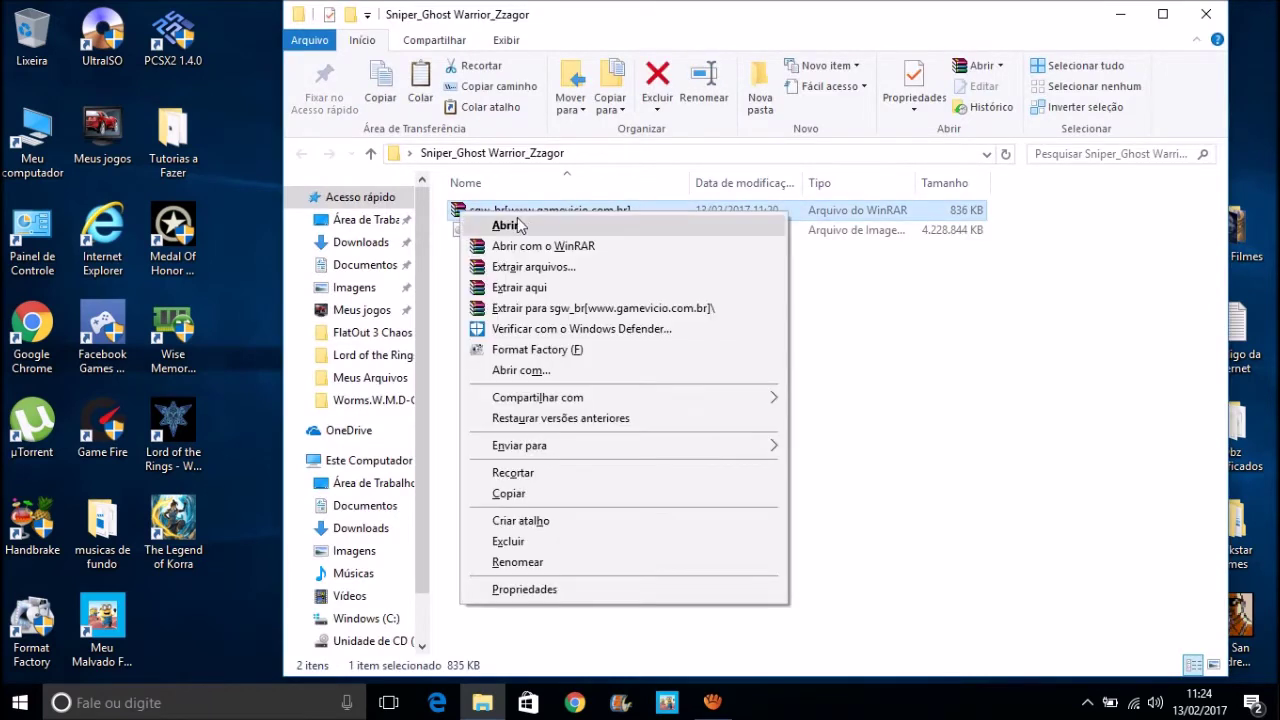
click(507, 288)
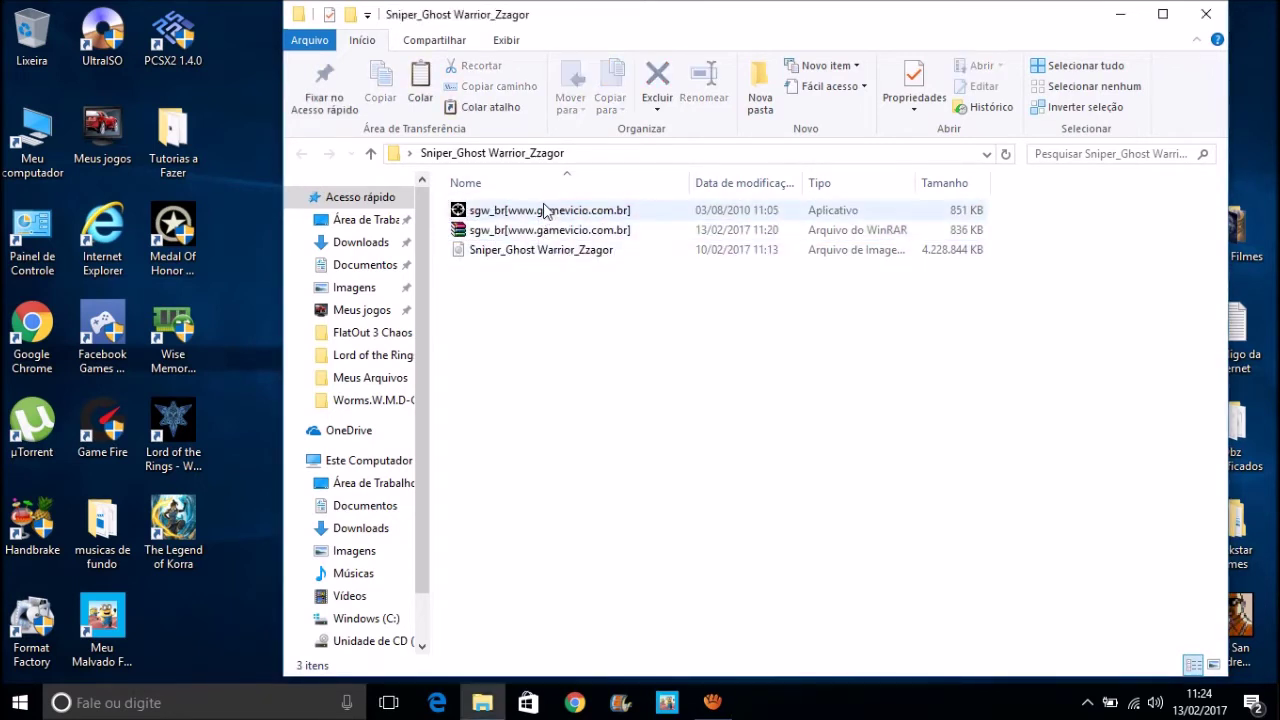
Run the extracted sgw_br application as administrator and advance the Tradução BR v1.00 installer to its destination folder page
click(545, 211)
right_click(545, 211)
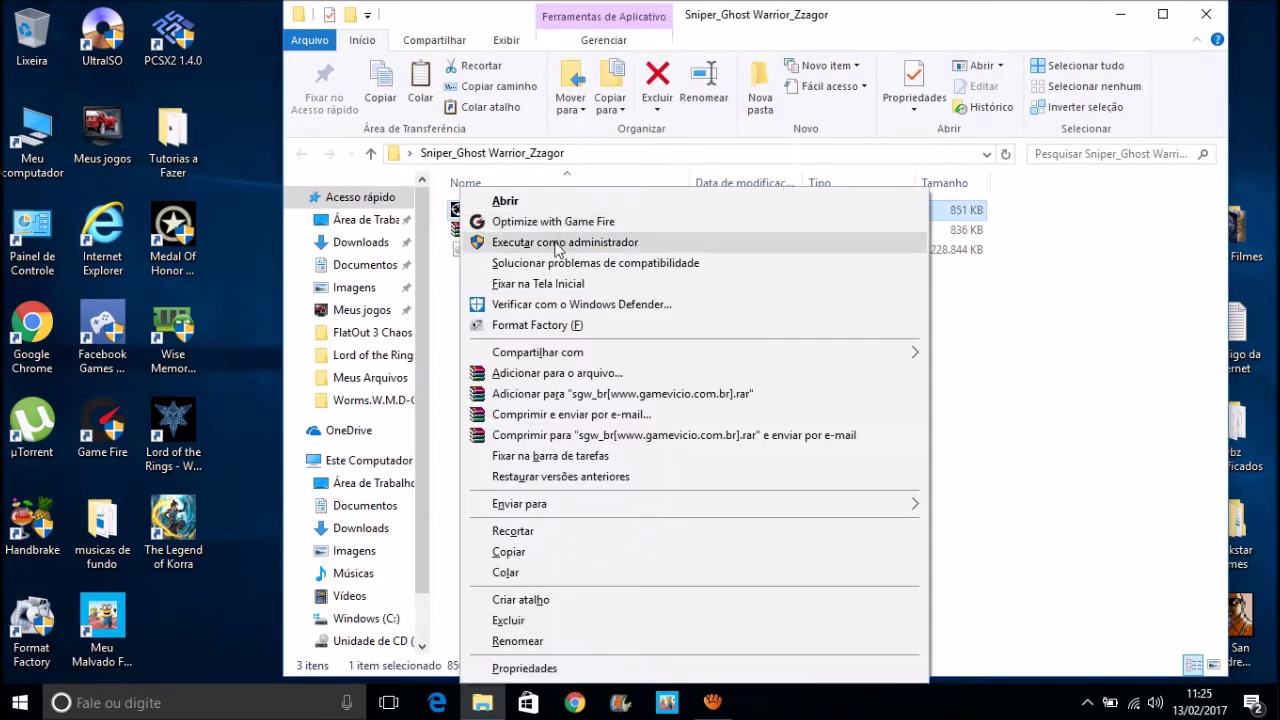
click(562, 240)
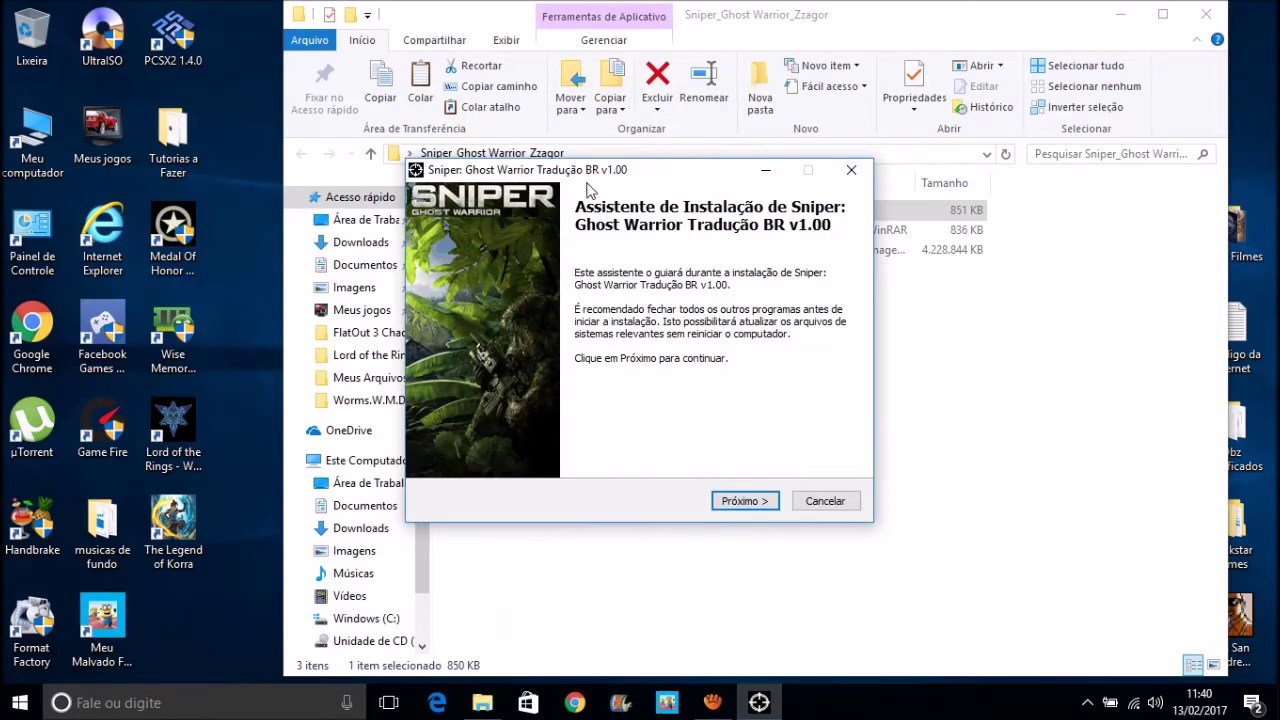
drag(551, 172, 656, 178)
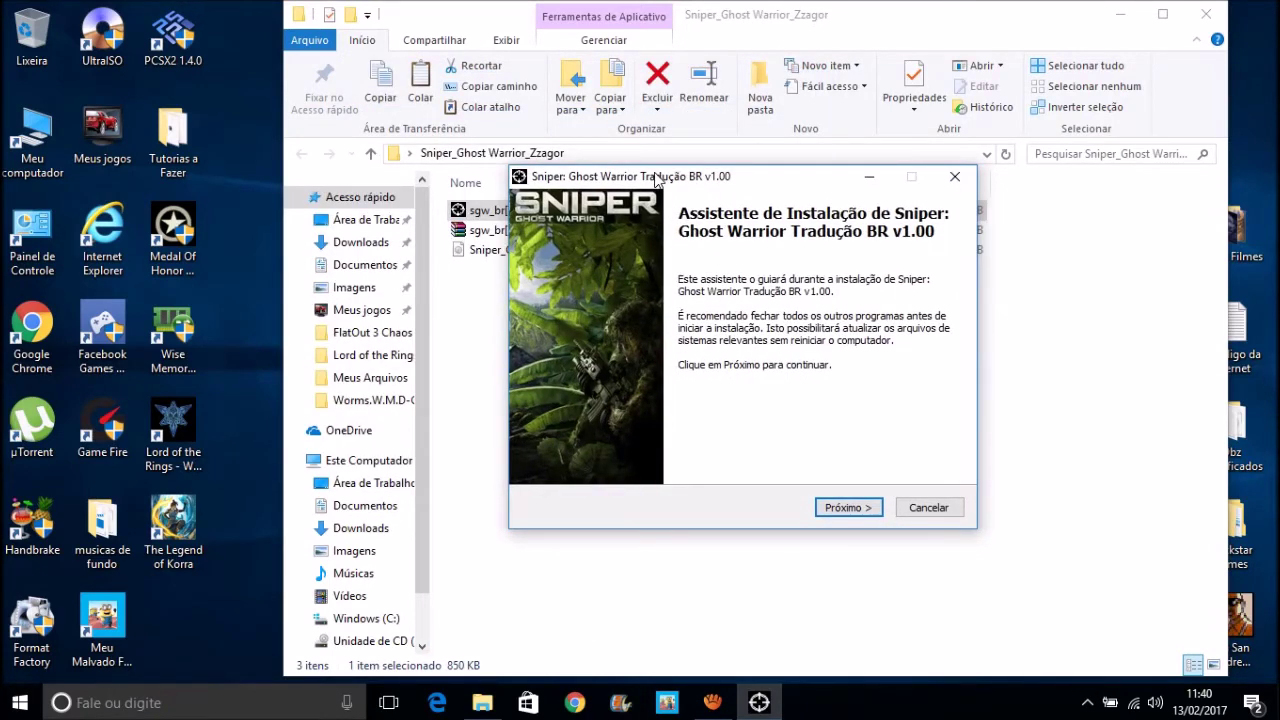
click(846, 507)
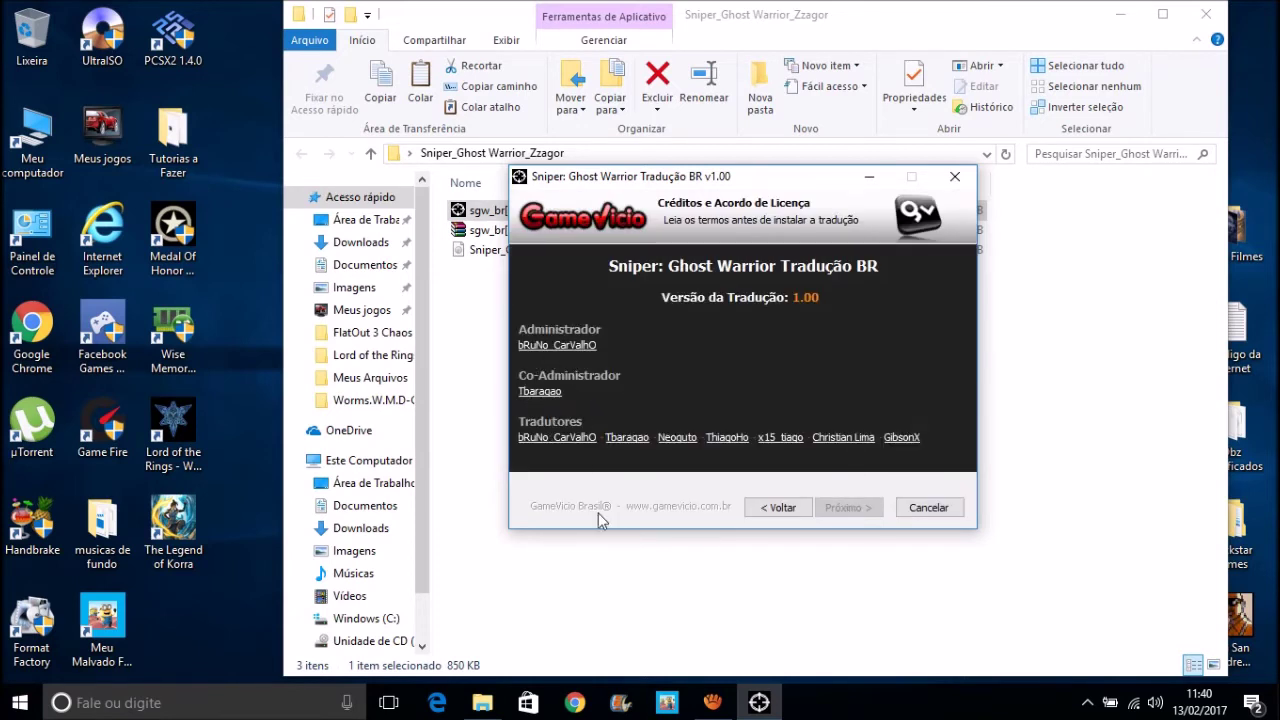
click(846, 507)
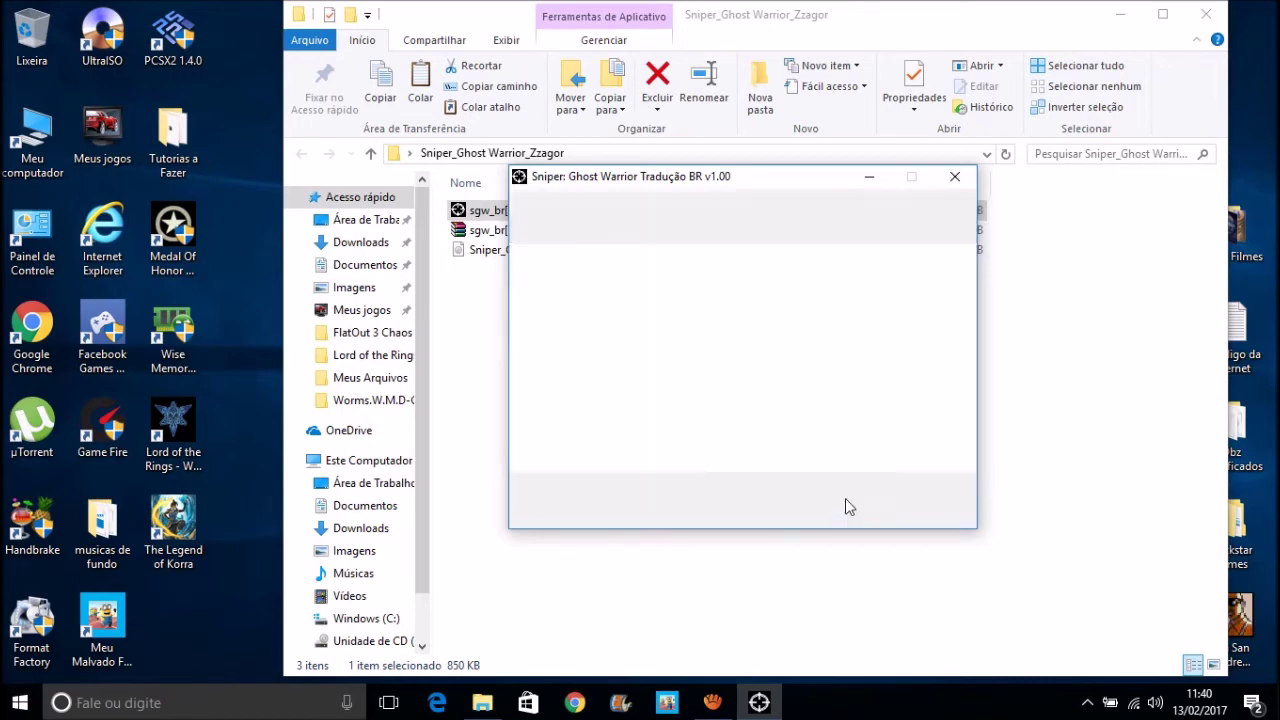
click(846, 507)
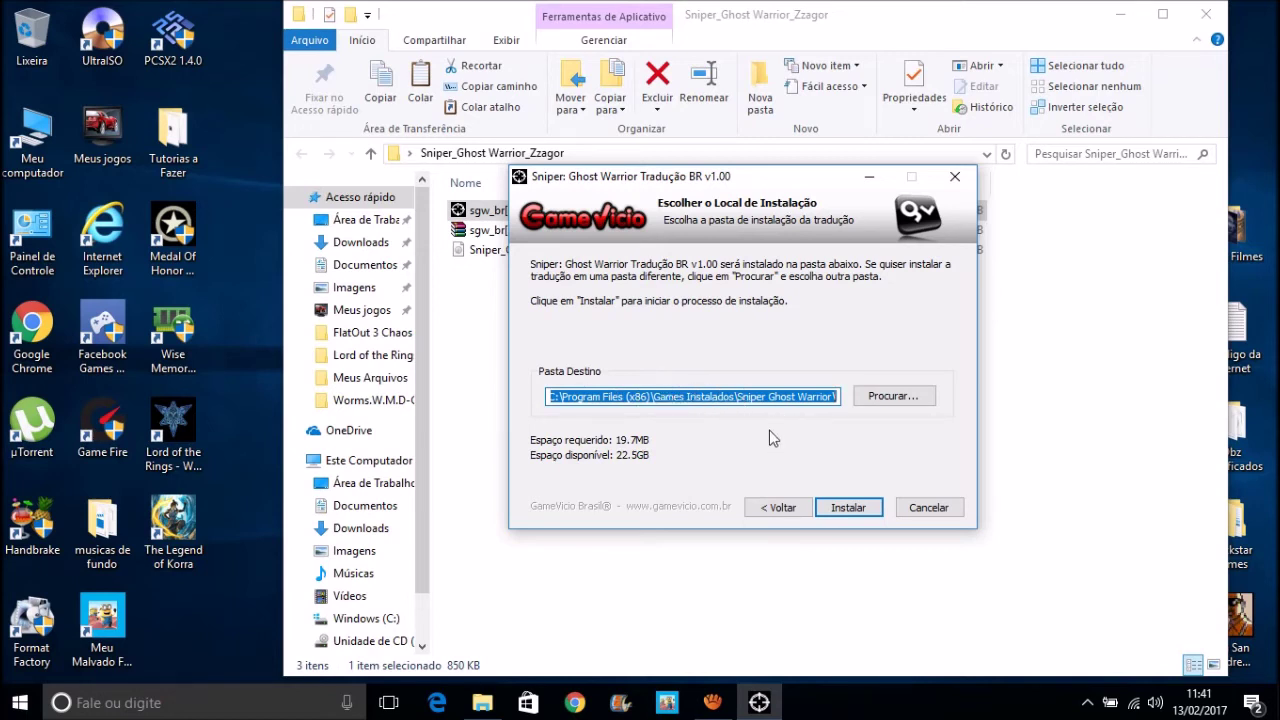
Check the translation's destination path, cancel the installer without installing, and close the Sniper_Ghost Warrior_Zzagor folder
click(840, 397)
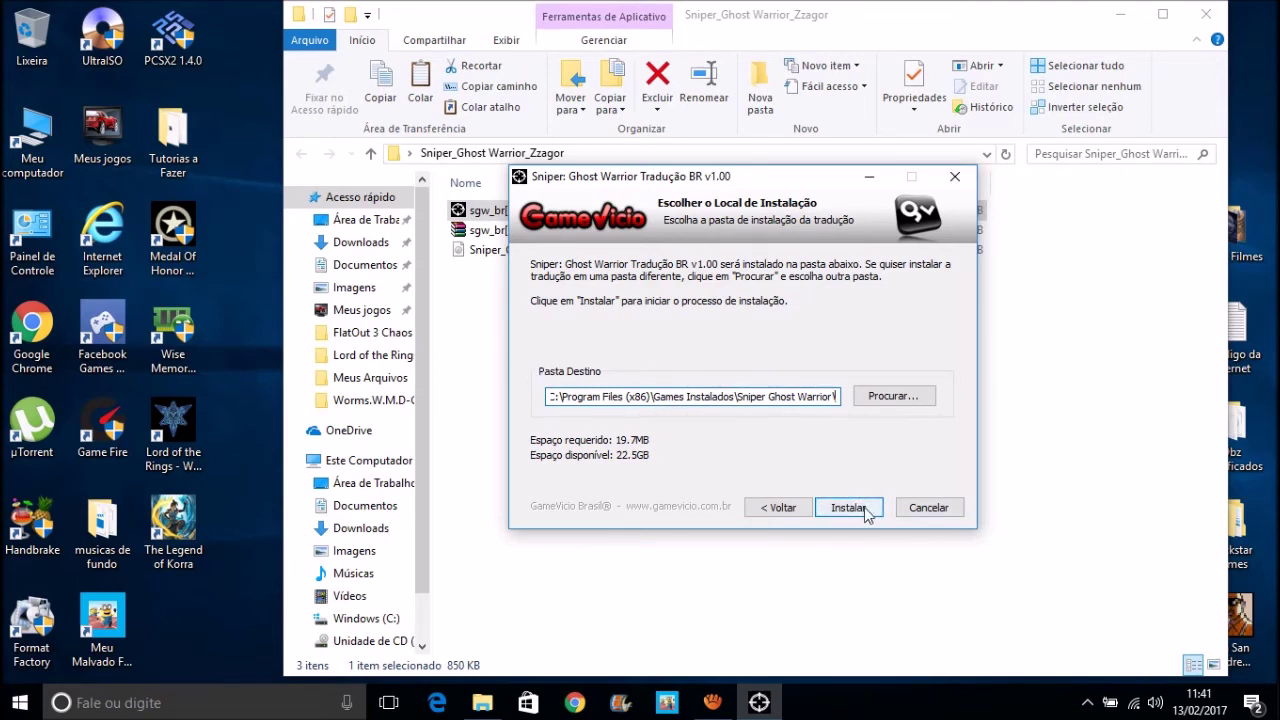
click(922, 516)
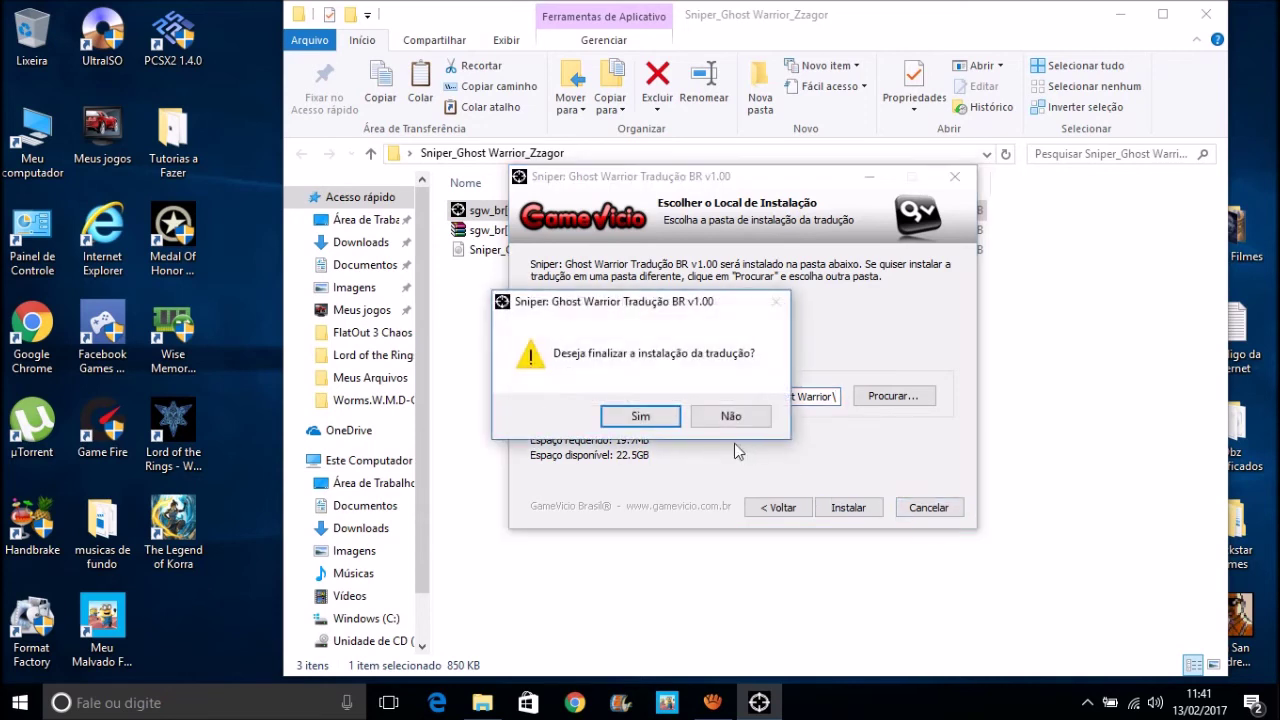
click(636, 414)
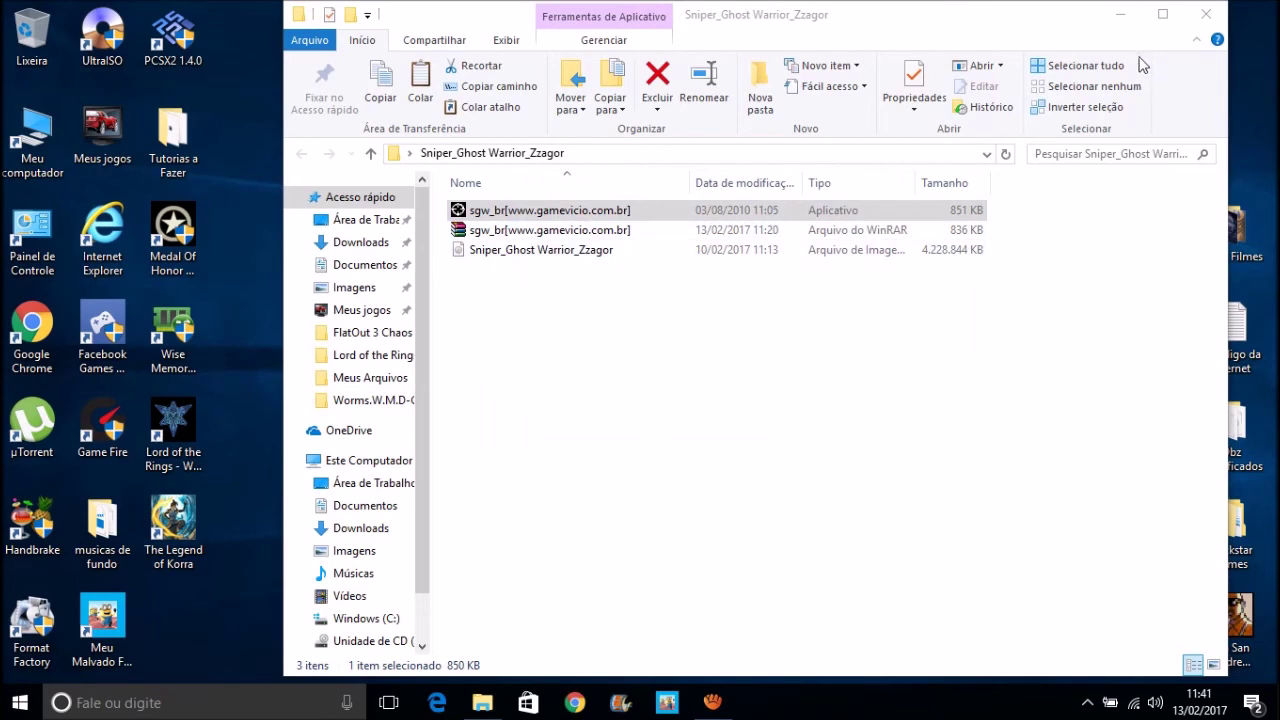
click(1200, 15)
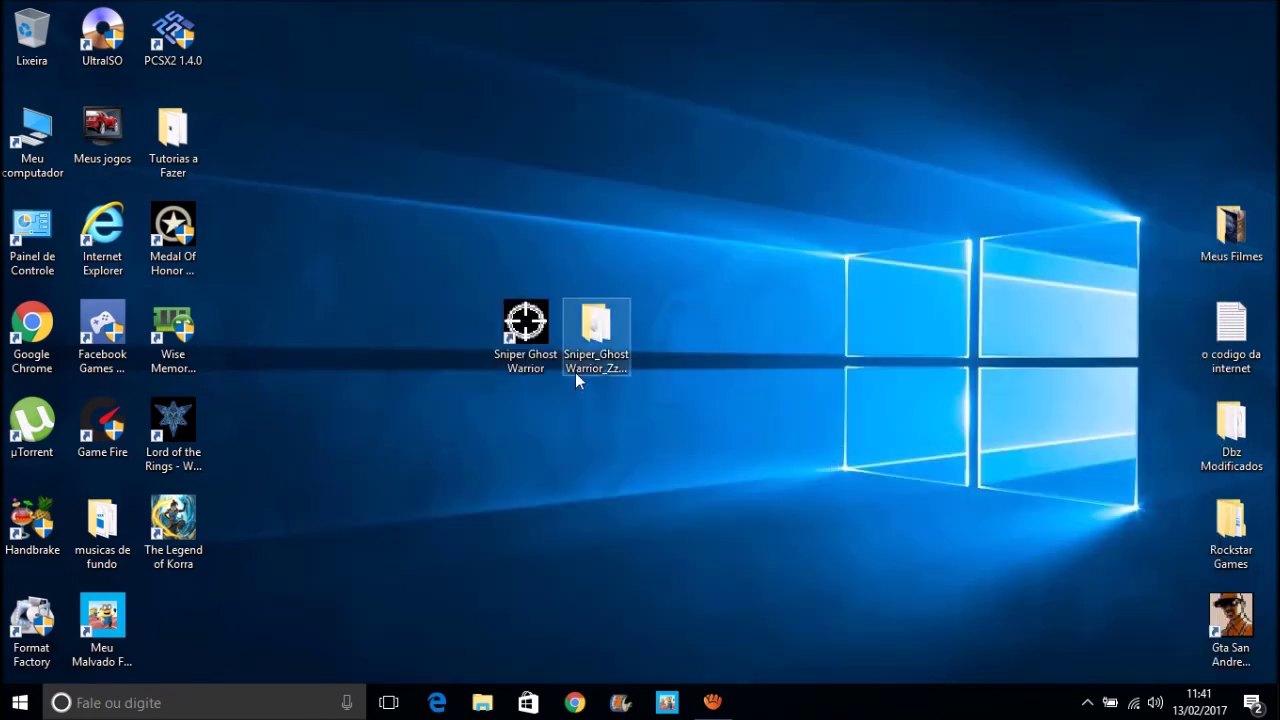
Move the Sniper Ghost Warrior shortcut away from the folder and set its compatibility to run as administrator
drag(540, 350, 443, 299)
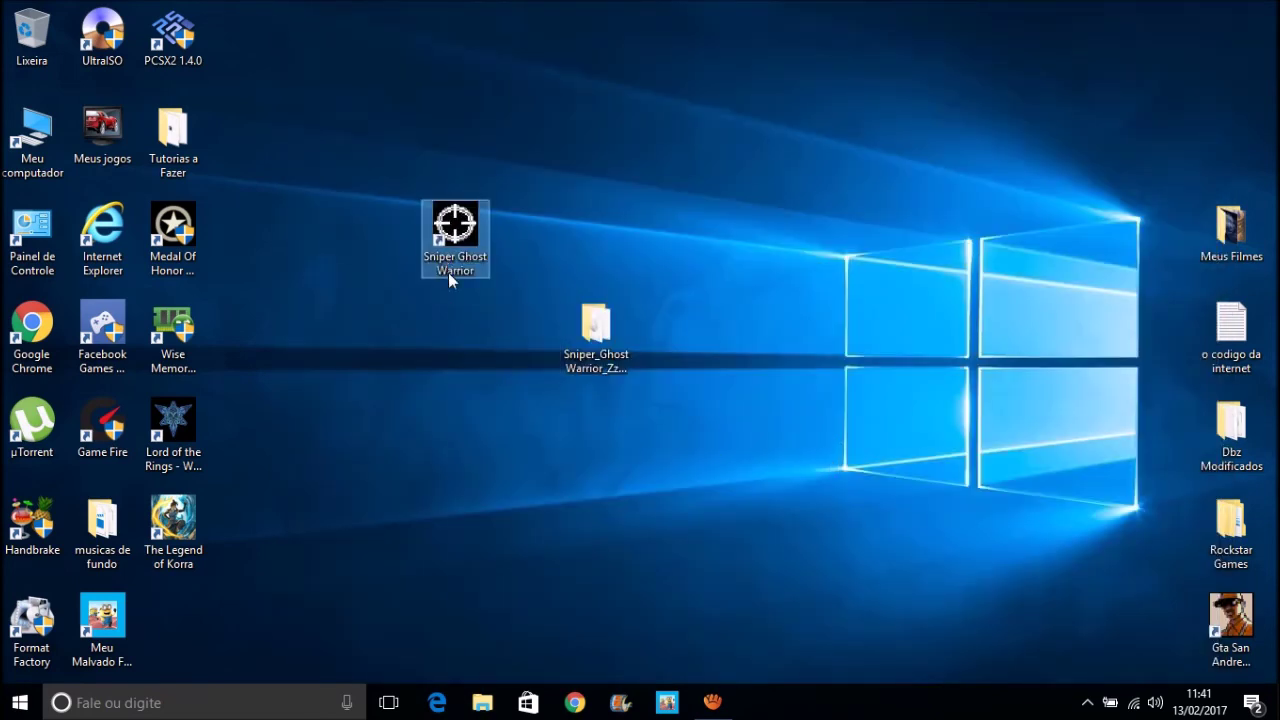
right_click(448, 272)
click(485, 666)
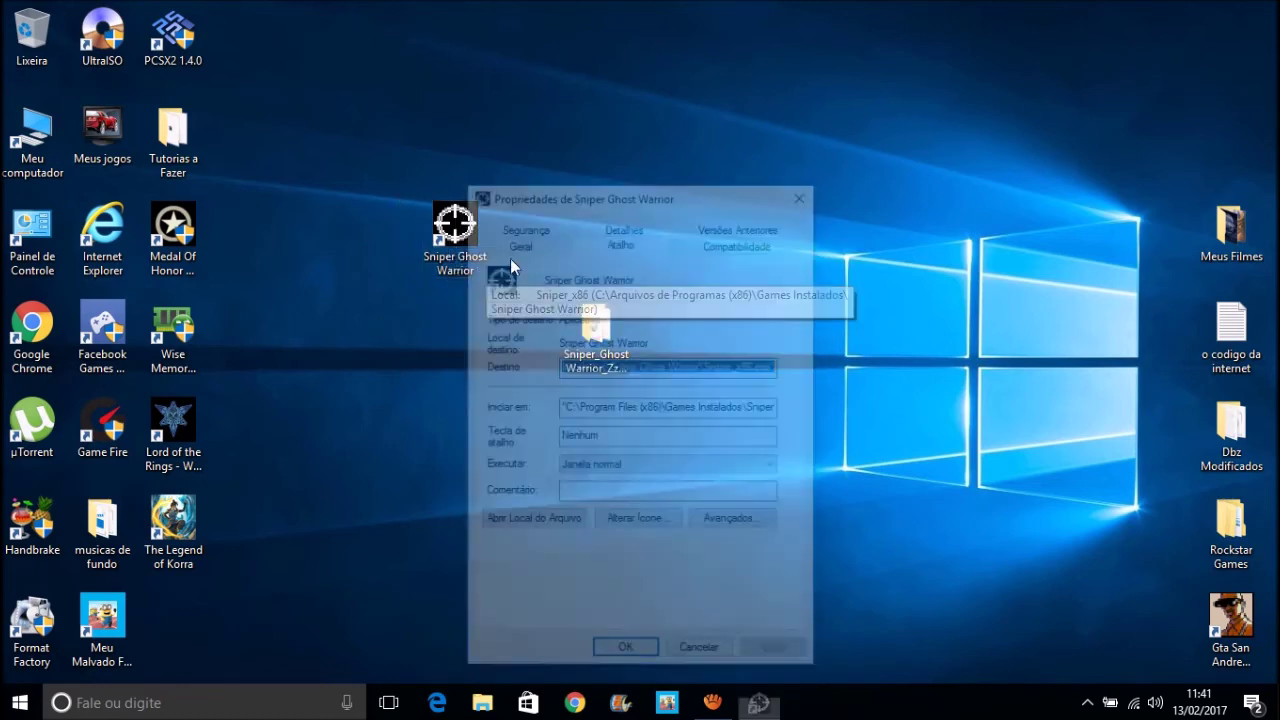
click(723, 248)
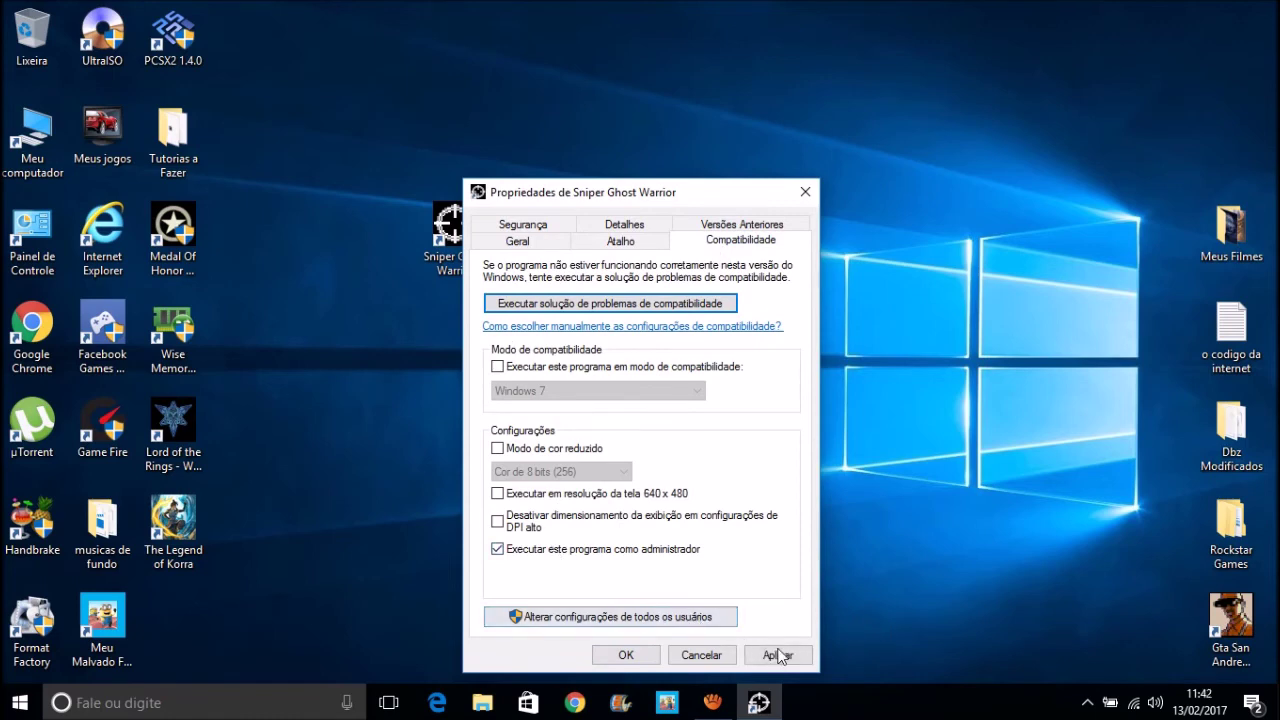
click(772, 655)
click(625, 655)
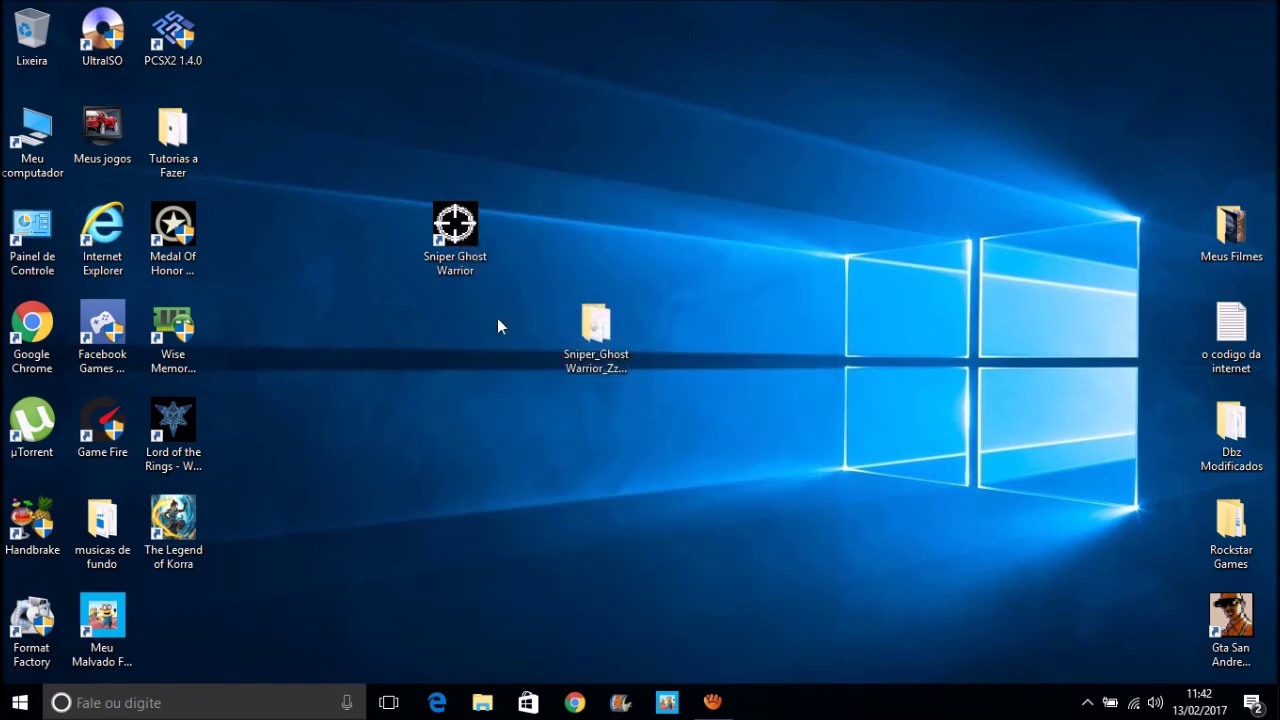
Arrange the Sniper Ghost Warrior shortcut and the Zzagor folder side by side near the desktop's upper middle
drag(765, 478, 360, 119)
drag(461, 247, 648, 231)
click(533, 348)
drag(610, 416, 609, 228)
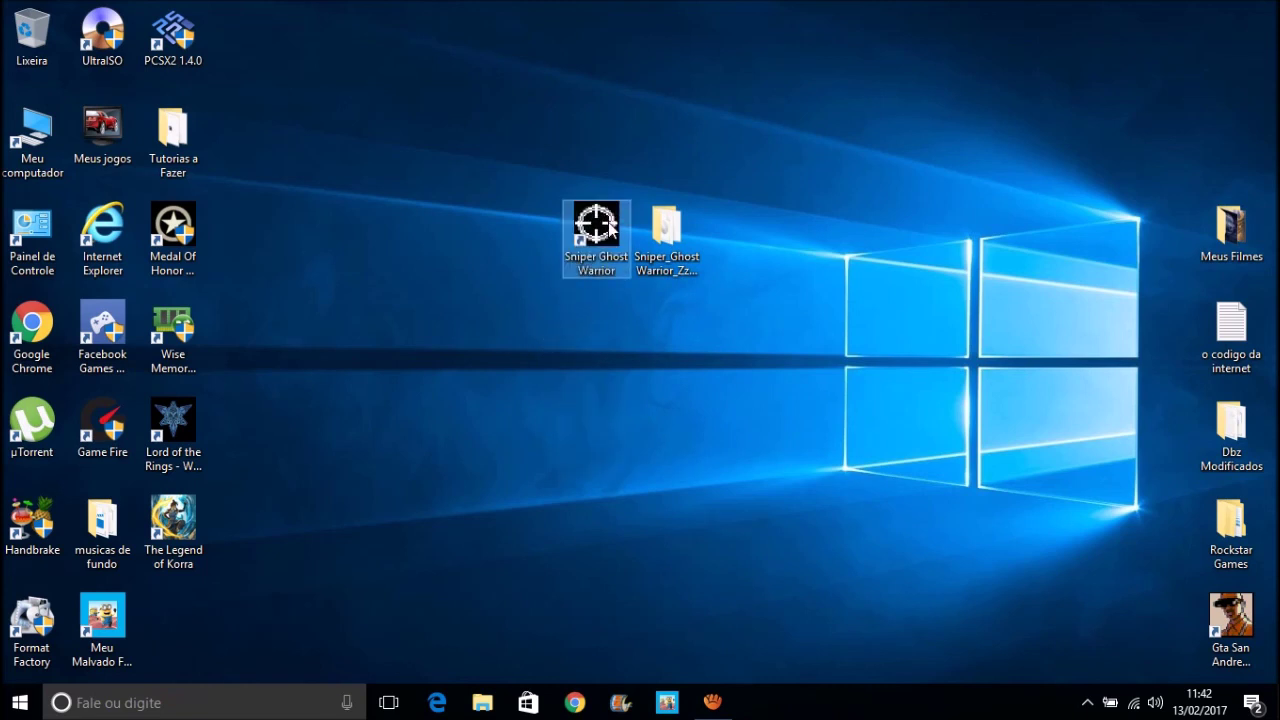